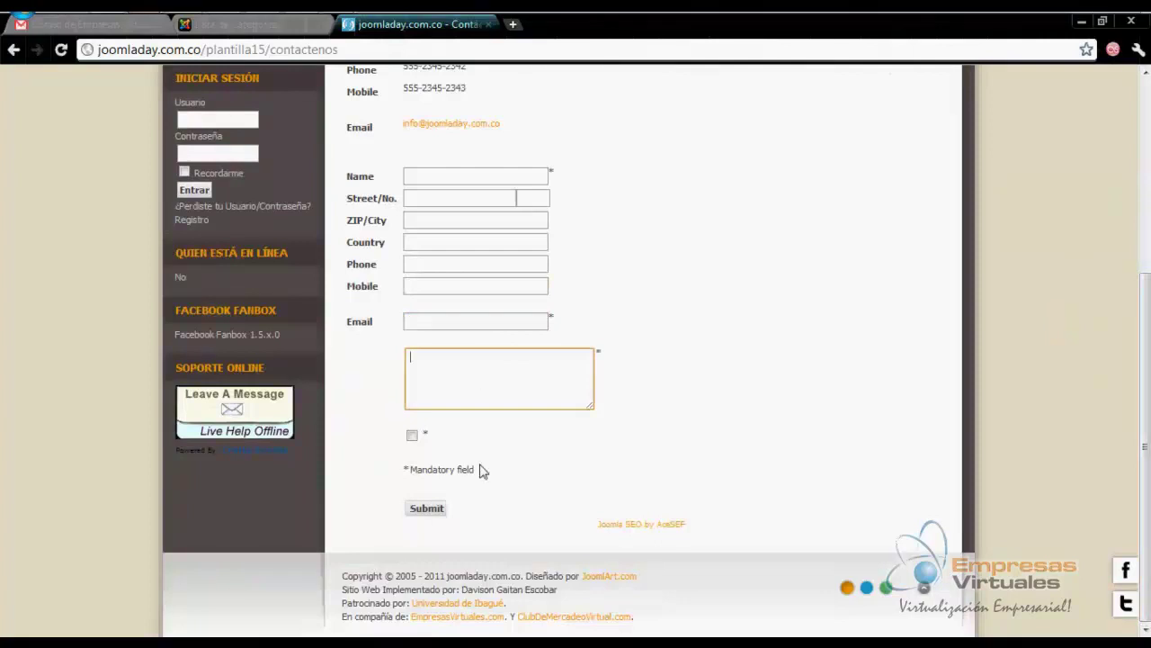
# Switch from the site's contact page to the Joomla administration and open its Panel de control
pyautogui.moveTo(476, 470); pyautogui.dragTo(410, 469)
pyautogui.moveTo(1147, 516); pyautogui.dragTo(1100, 291)
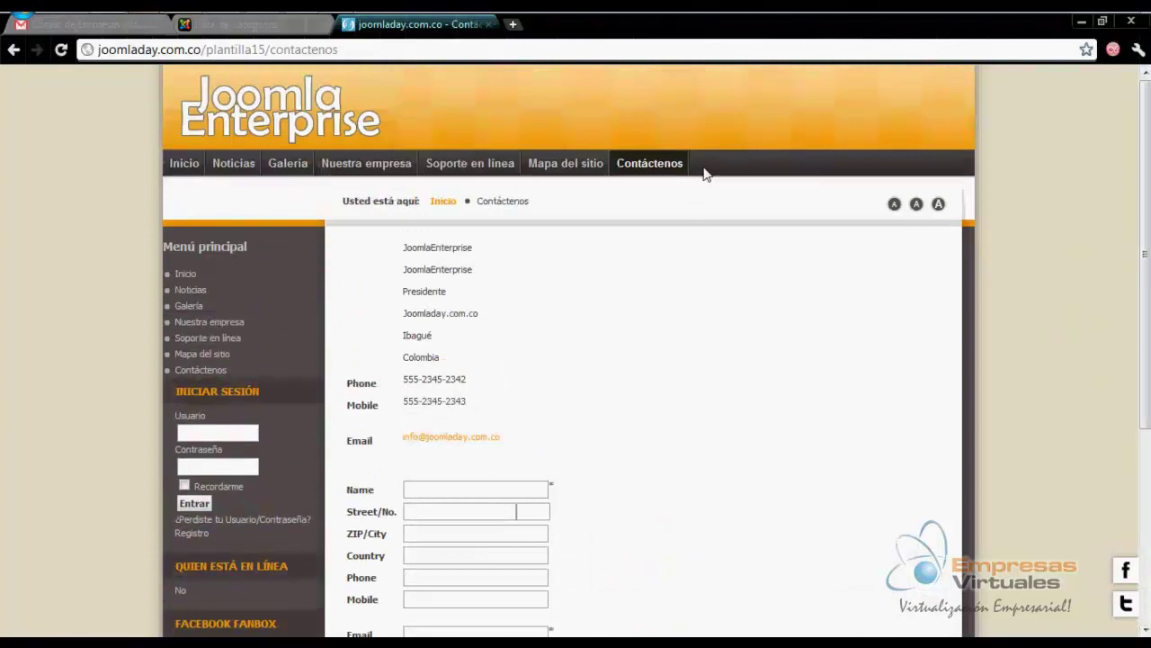
pyautogui.click(258, 34)
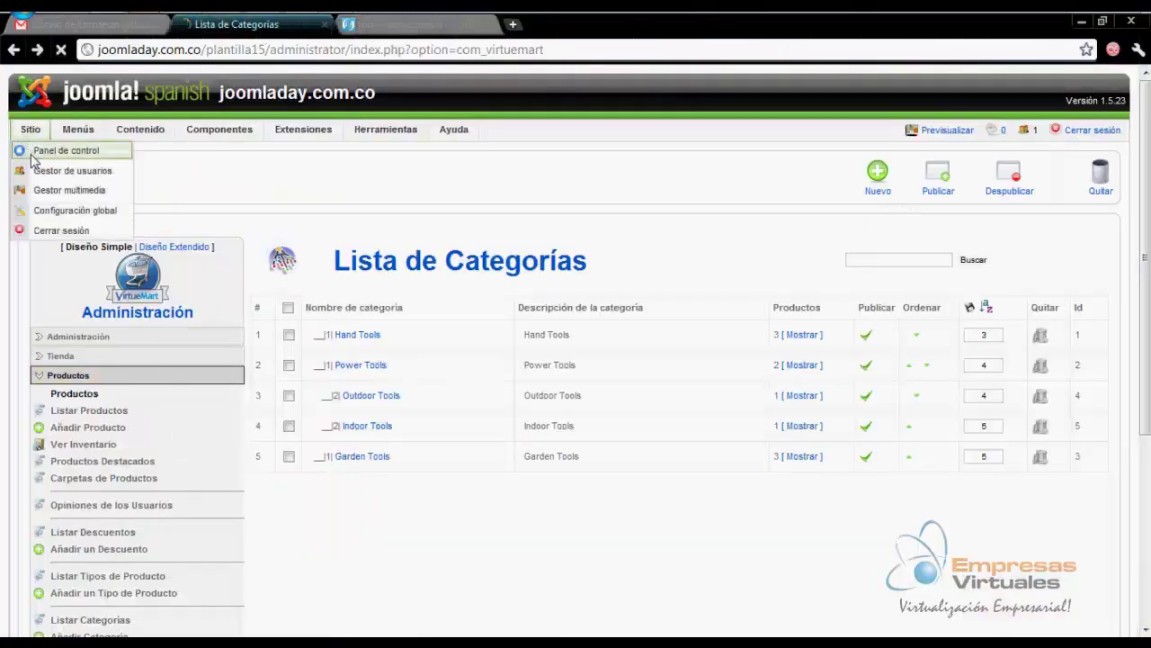
pyautogui.click(41, 152)
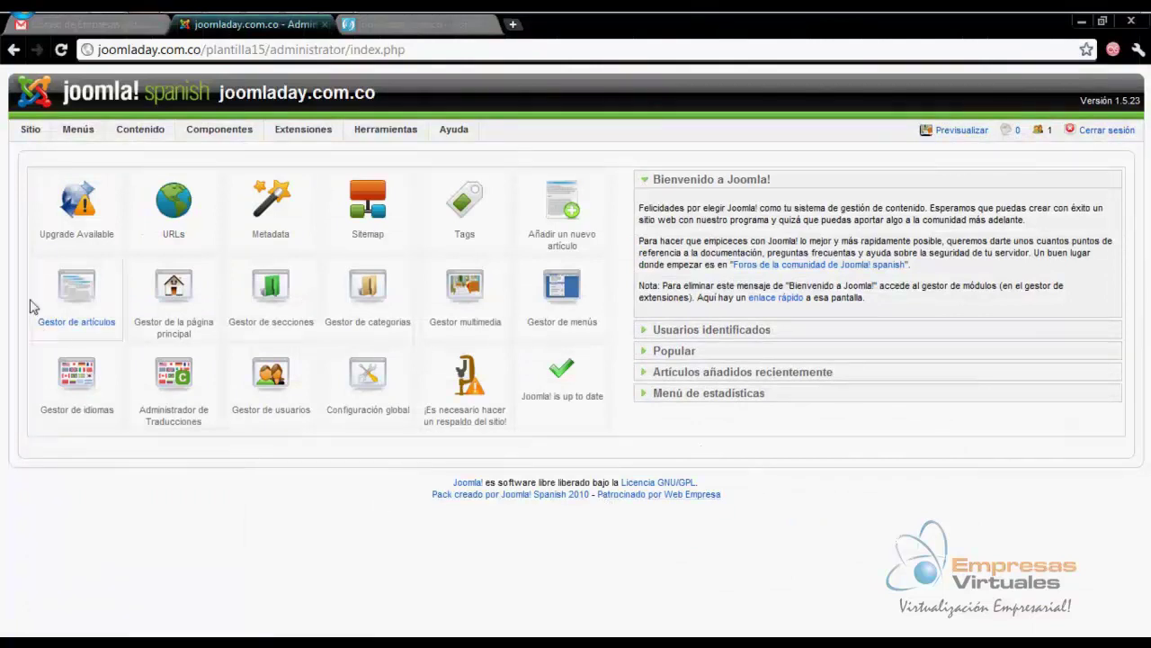
# Open the item list of the default Menú principal and compare it with the public site's top menu
pyautogui.moveTo(96, 133)
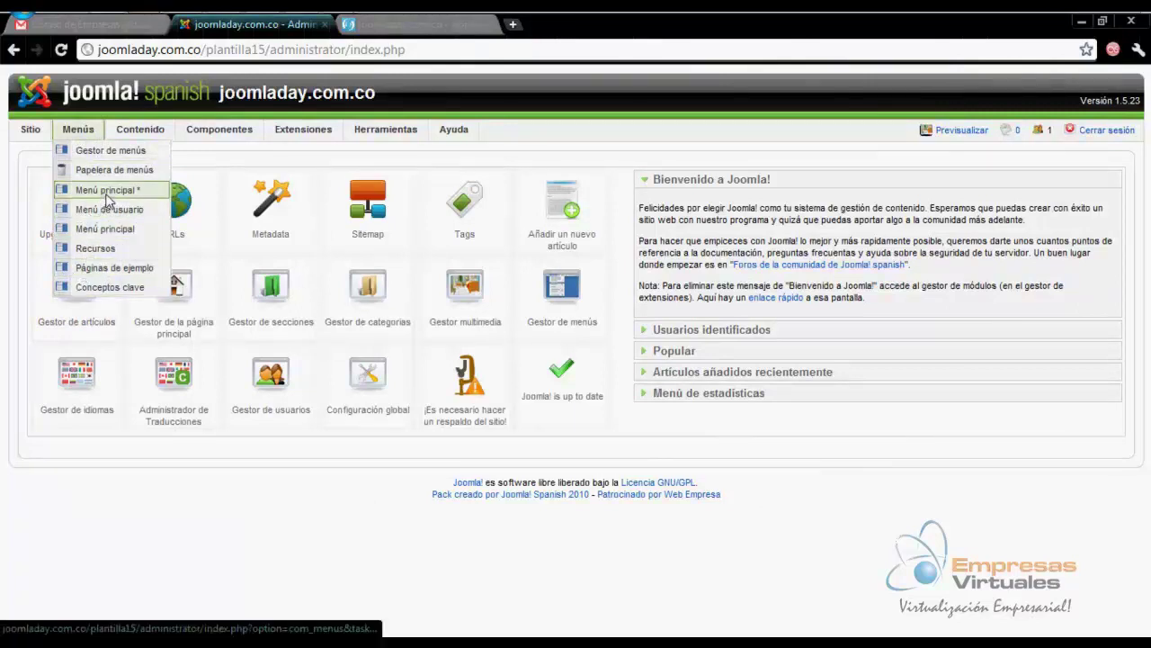
pyautogui.click(450, 24)
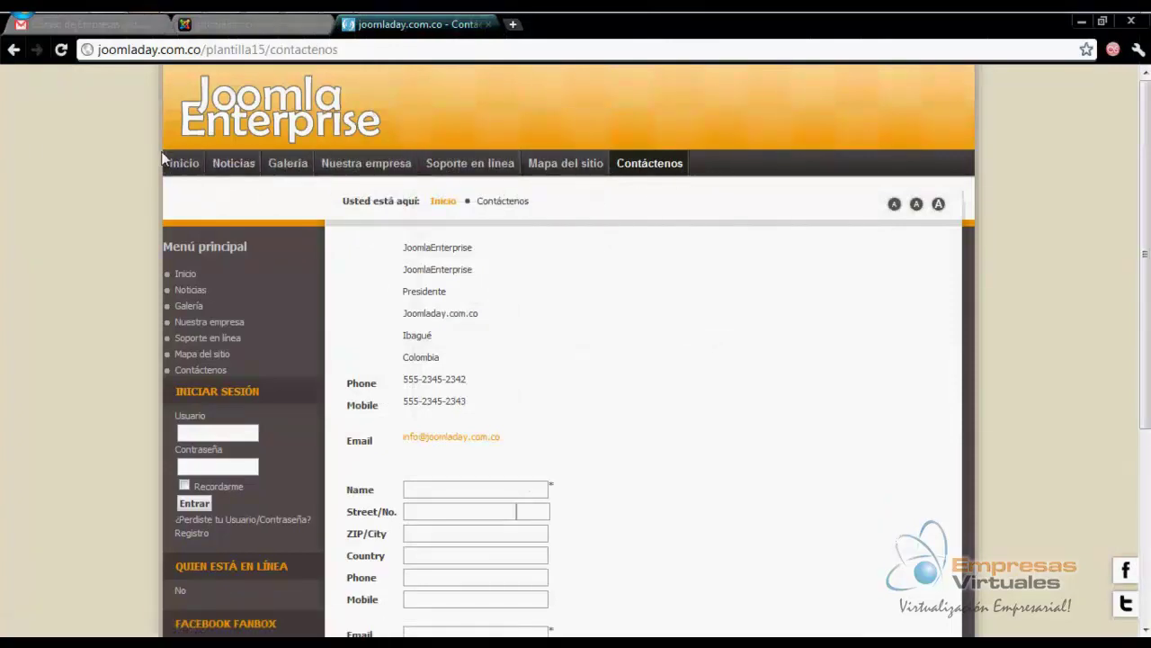
pyautogui.moveTo(482, 174)
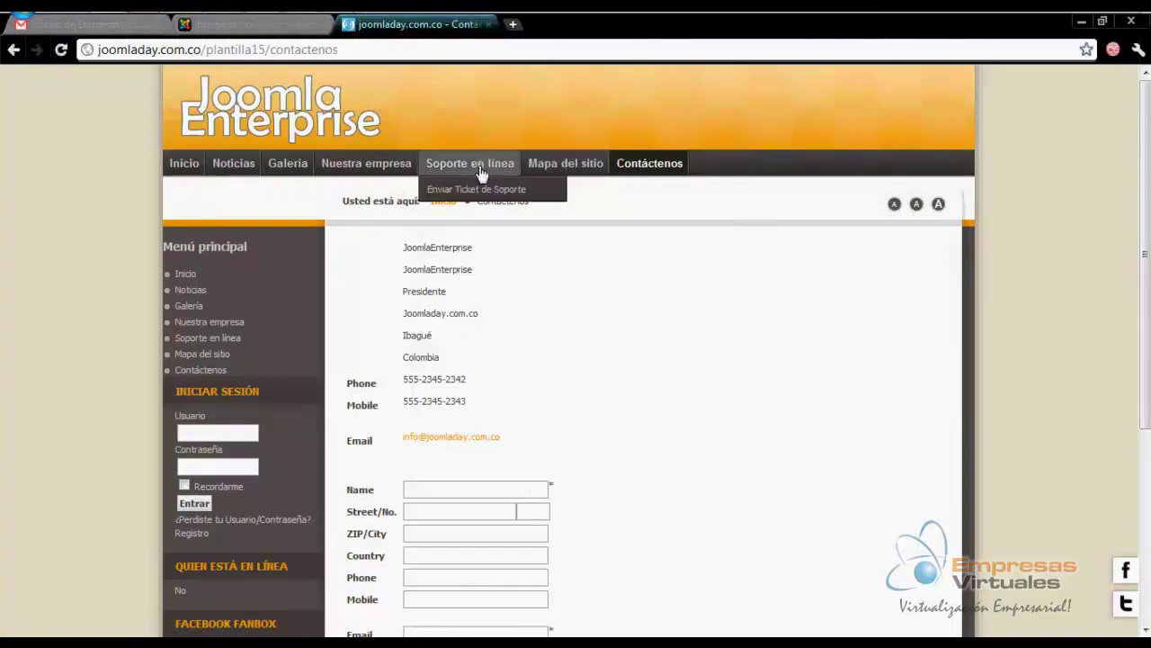
pyautogui.click(250, 31)
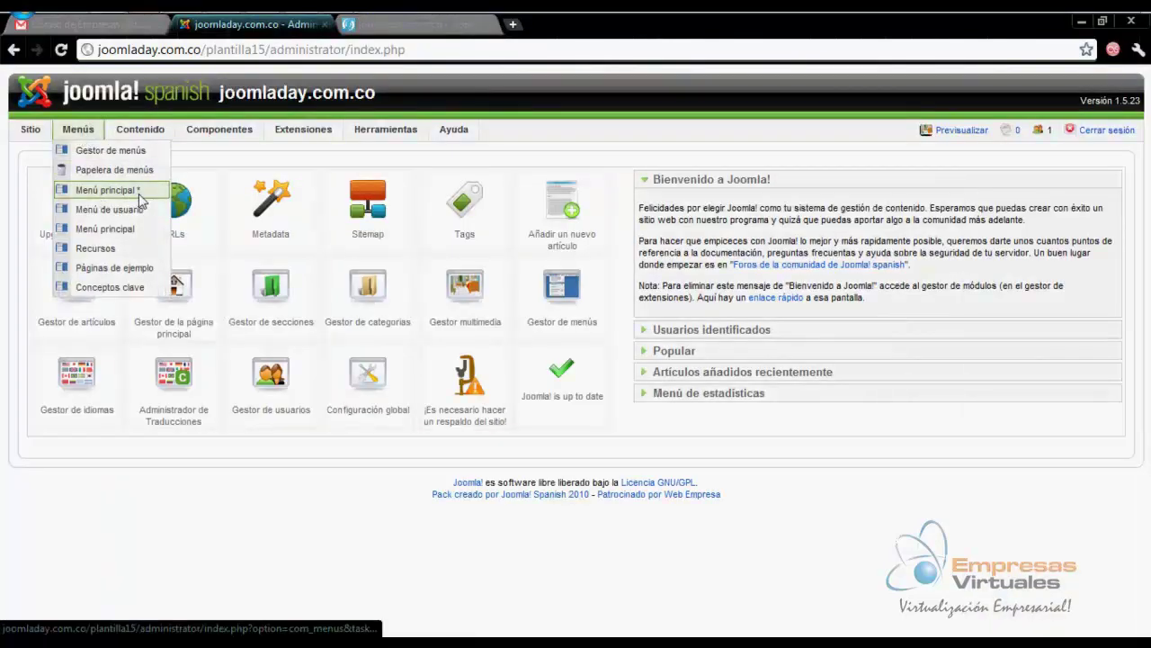
pyautogui.click(140, 192)
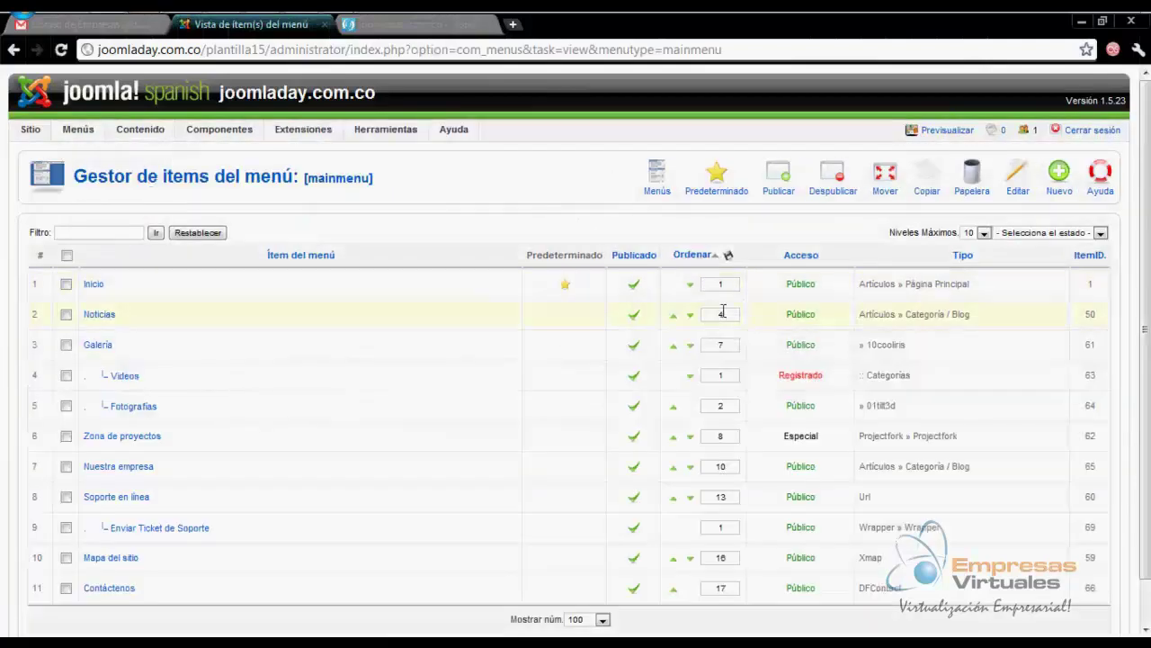
pyautogui.scroll(-1, 1125, 270)
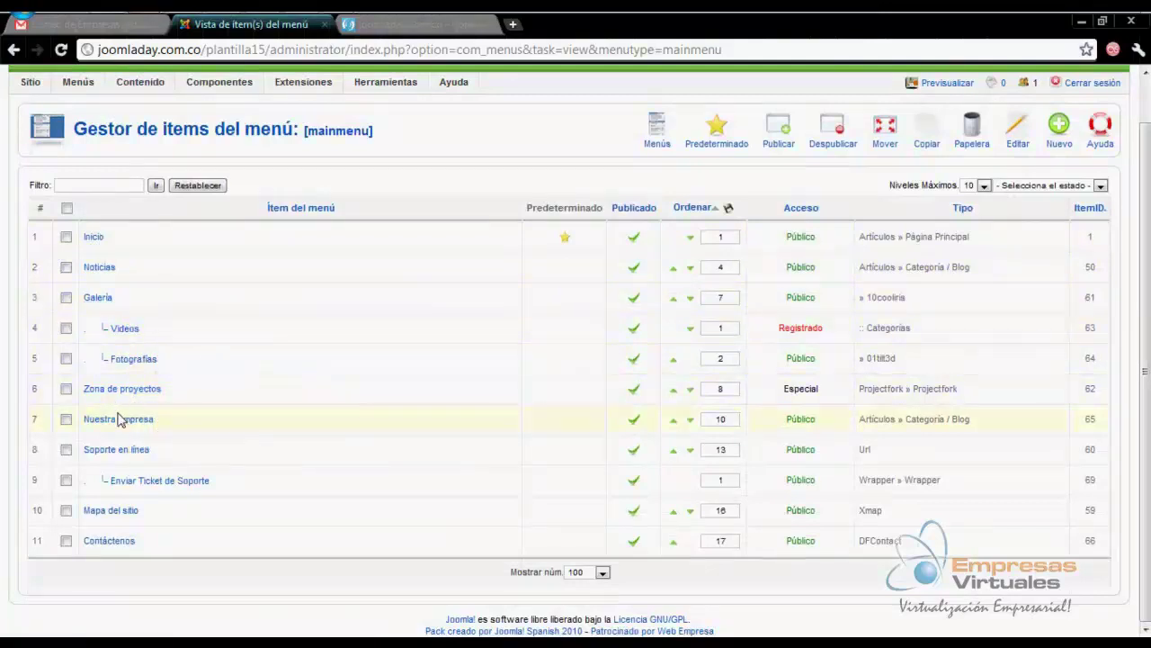
pyautogui.click(412, 29)
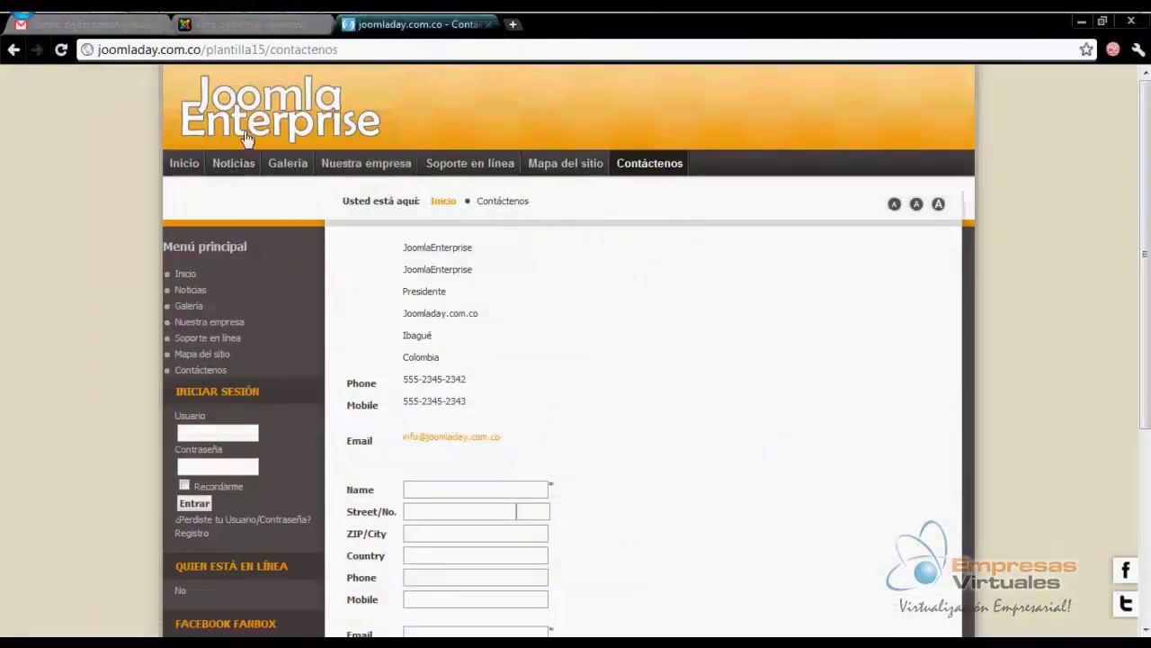
pyautogui.click(279, 25)
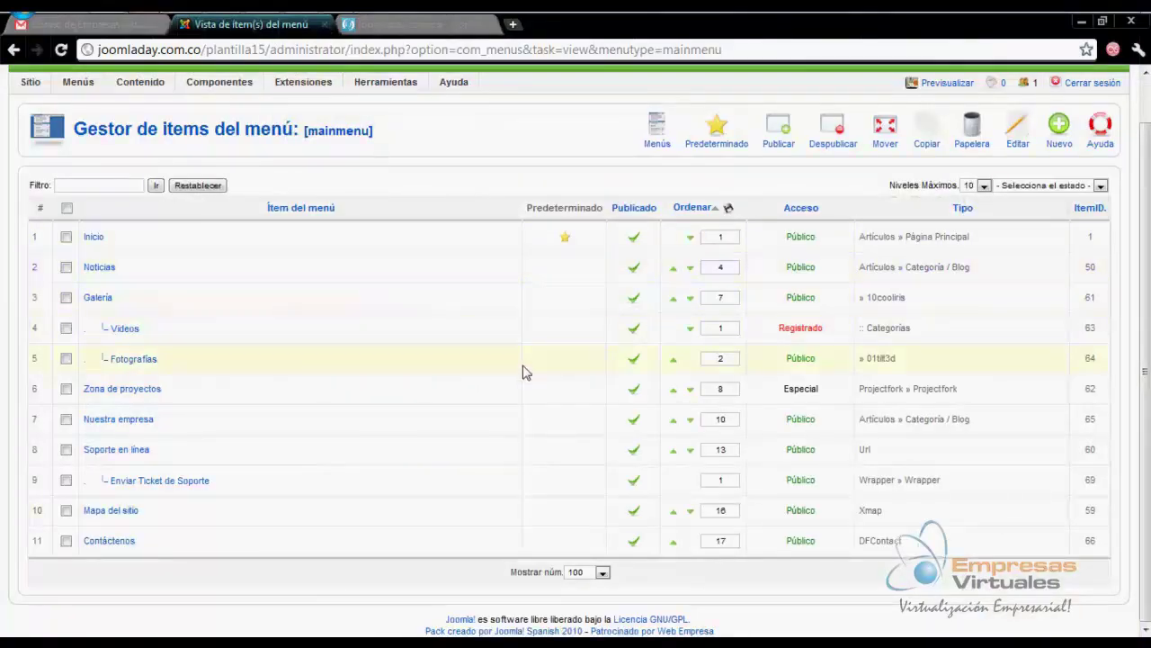
# Start a new main menu item of the VirtueMart internal link type
pyautogui.click(1059, 127)
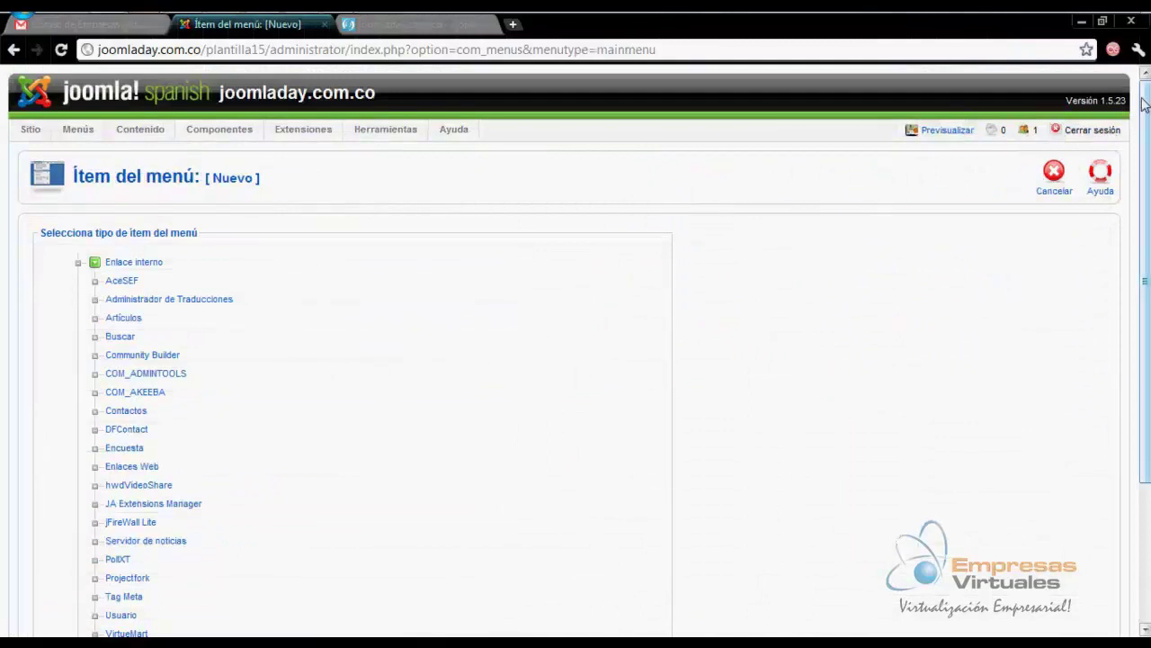
pyautogui.moveTo(1144, 103); pyautogui.dragTo(1134, 243)
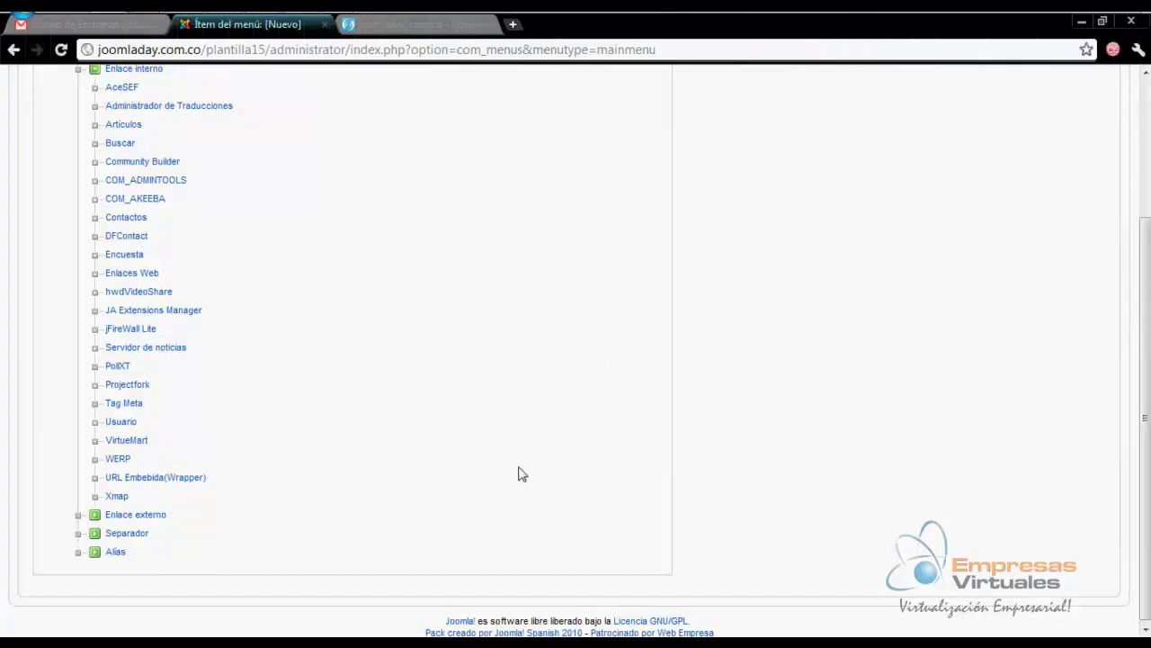
pyautogui.click(124, 440)
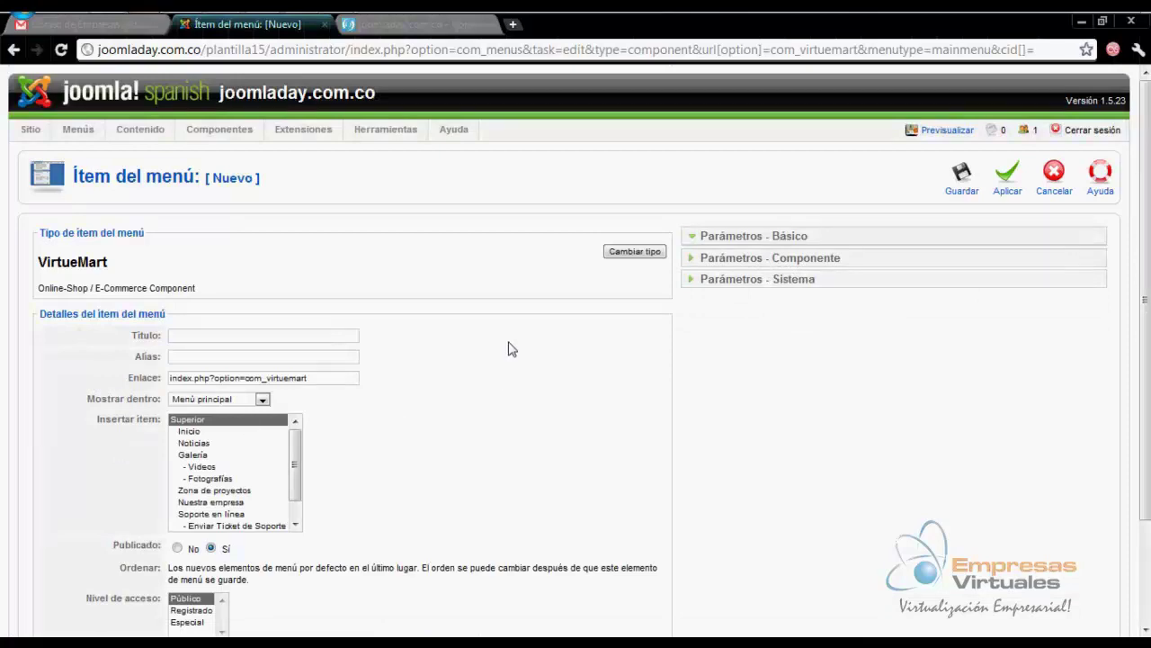
# Title the new VirtueMart menu item "Productos" and leave its alias empty
pyautogui.scroll(-3, 1061, 191)
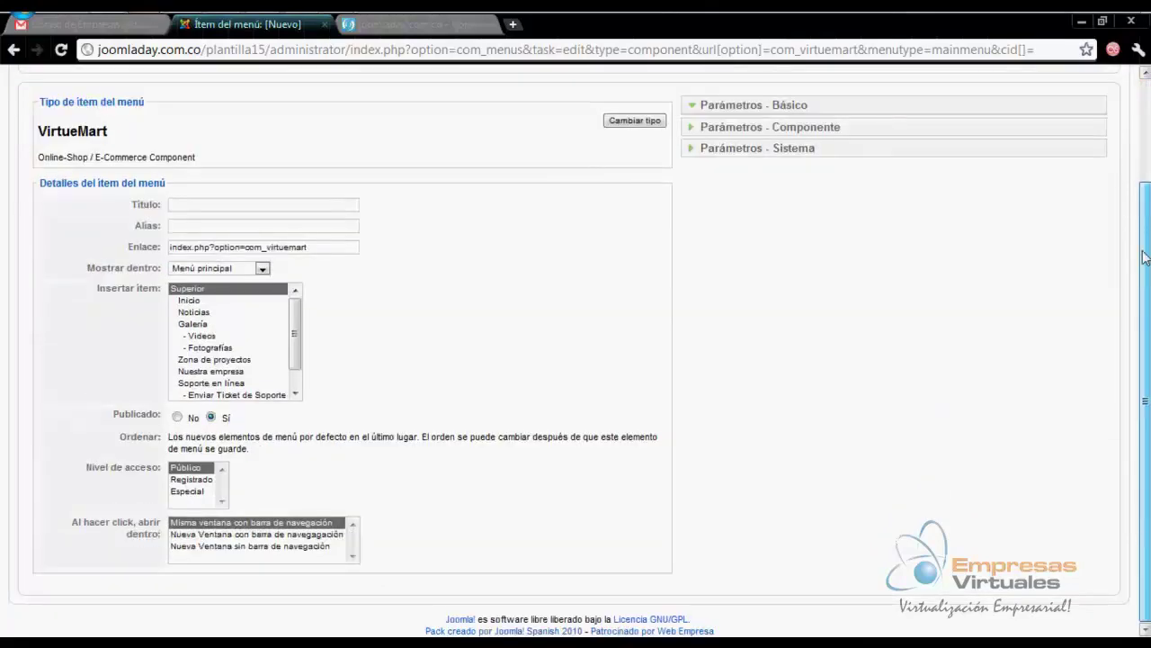
pyautogui.scroll(3, 1034, 176)
pyautogui.click(238, 314)
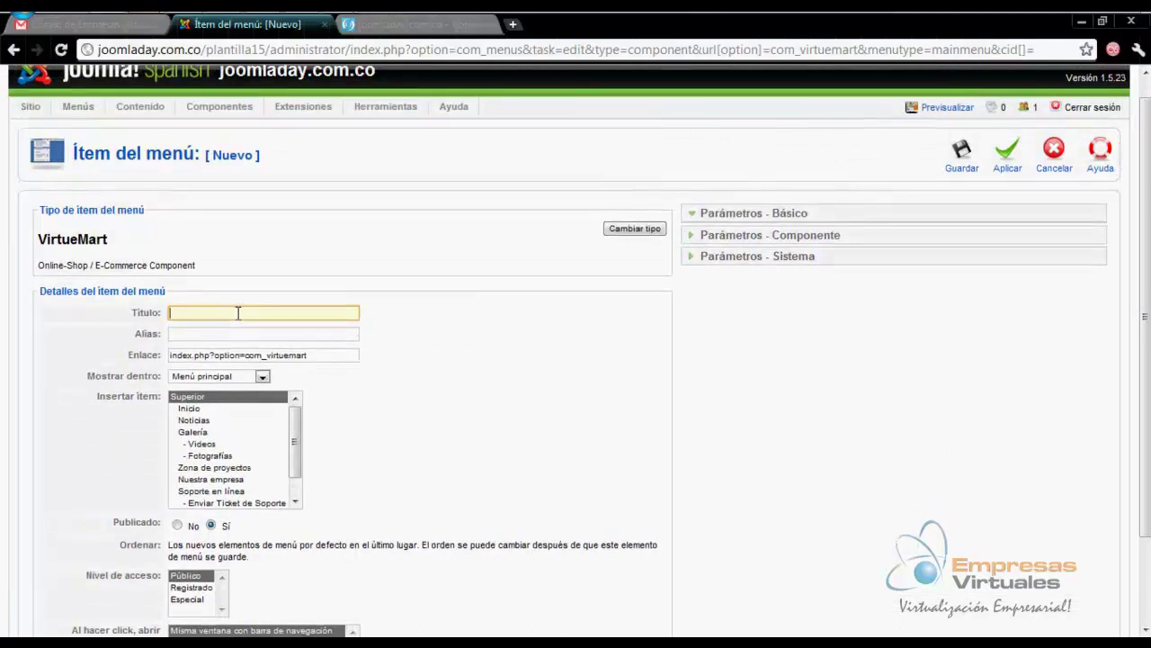
pyautogui.write('Productos')
pyautogui.press('Tab')
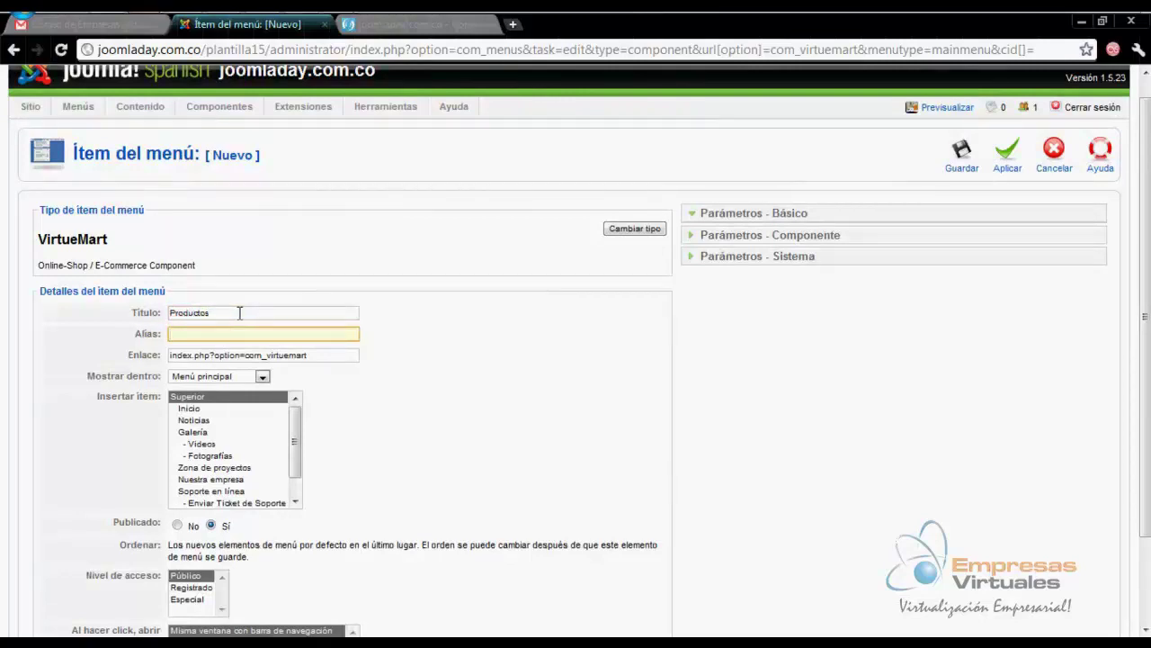
# Examine the new item's link and the menus it can be shown in
pyautogui.click(315, 356)
pyautogui.hotkey('ctrl', 'a')
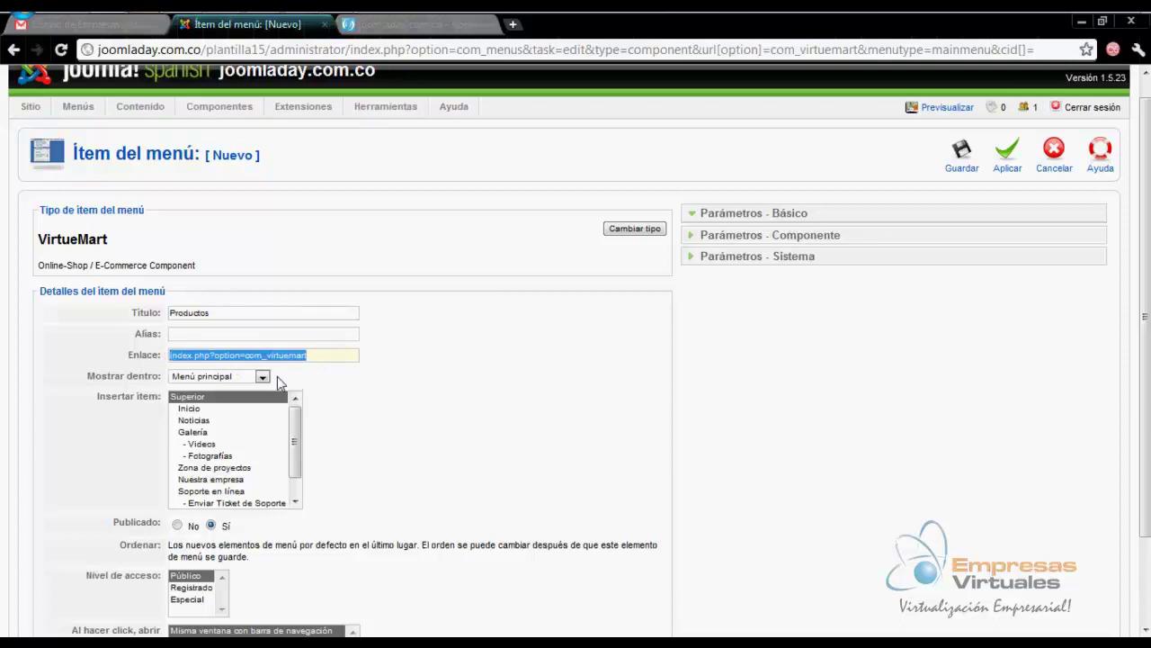
pyautogui.click(263, 378)
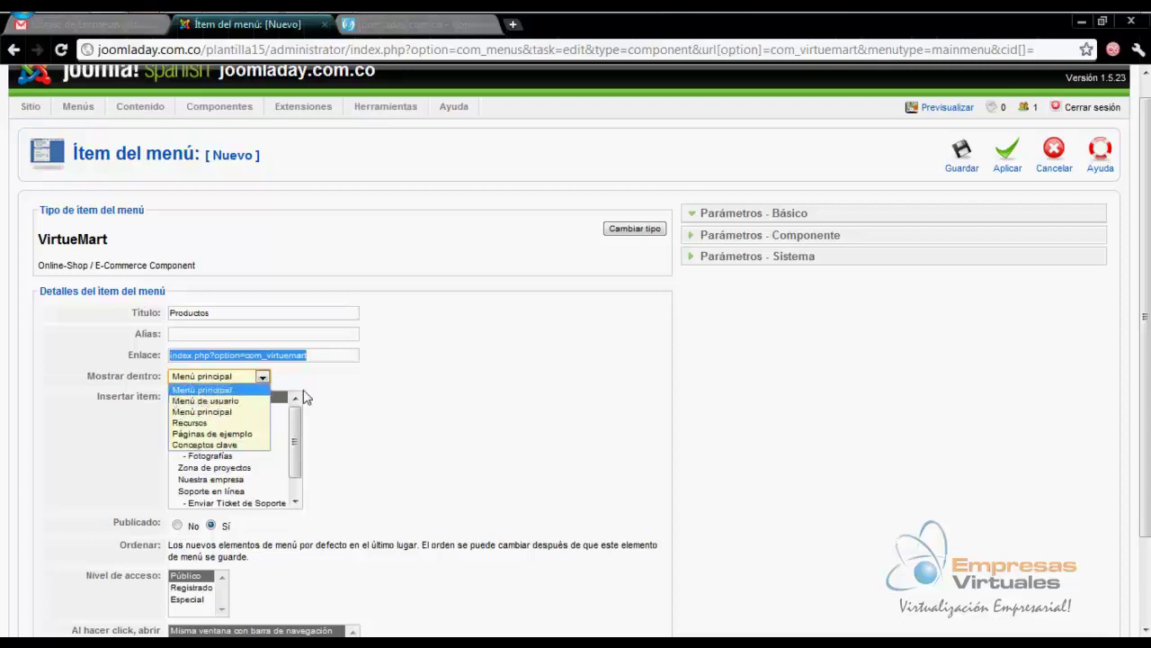
pyautogui.click(398, 395)
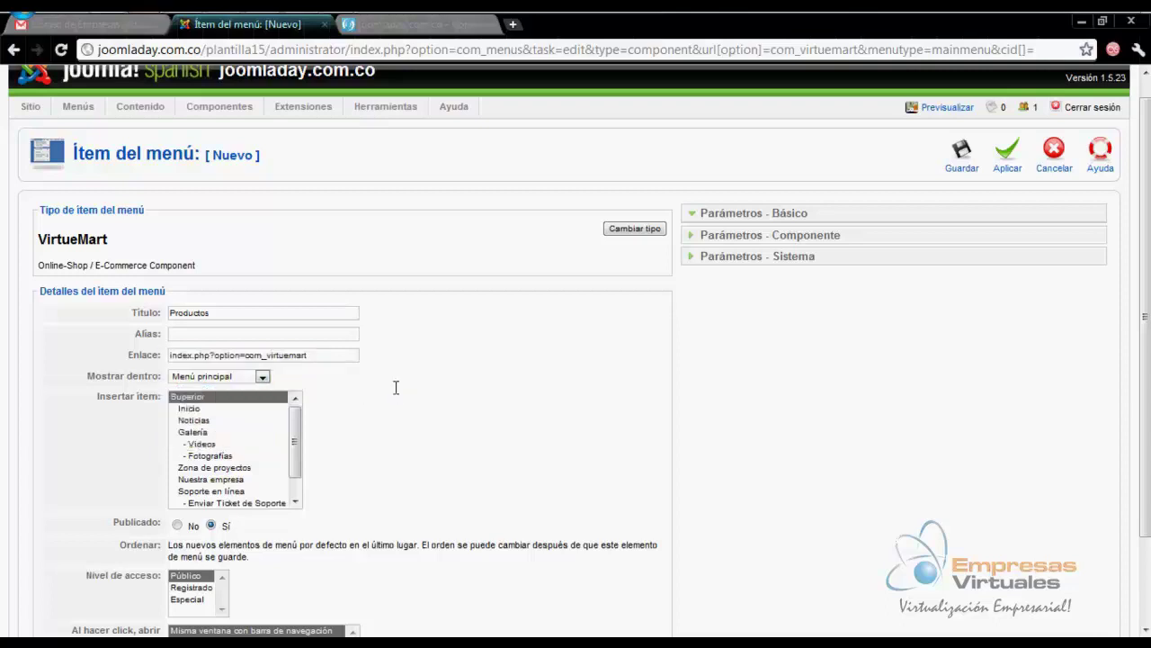
# Insert the menu item under Superior and set its access level to Público
pyautogui.scroll(-3, 1127, 294)
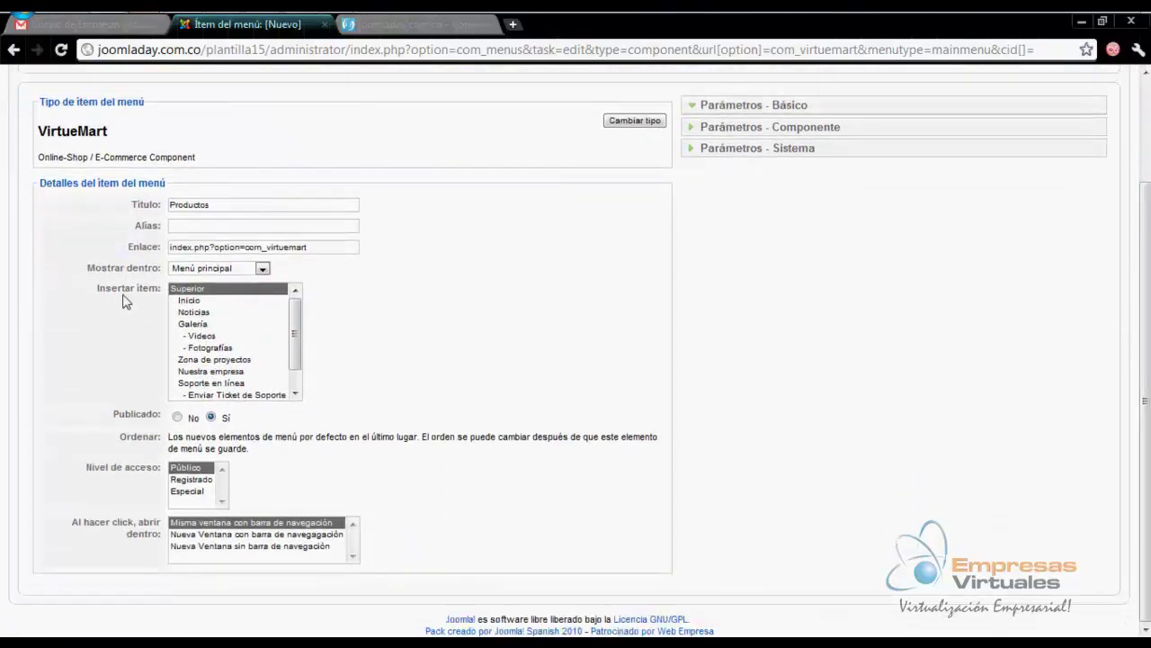
pyautogui.moveTo(100, 287); pyautogui.dragTo(156, 295)
pyautogui.click(216, 290)
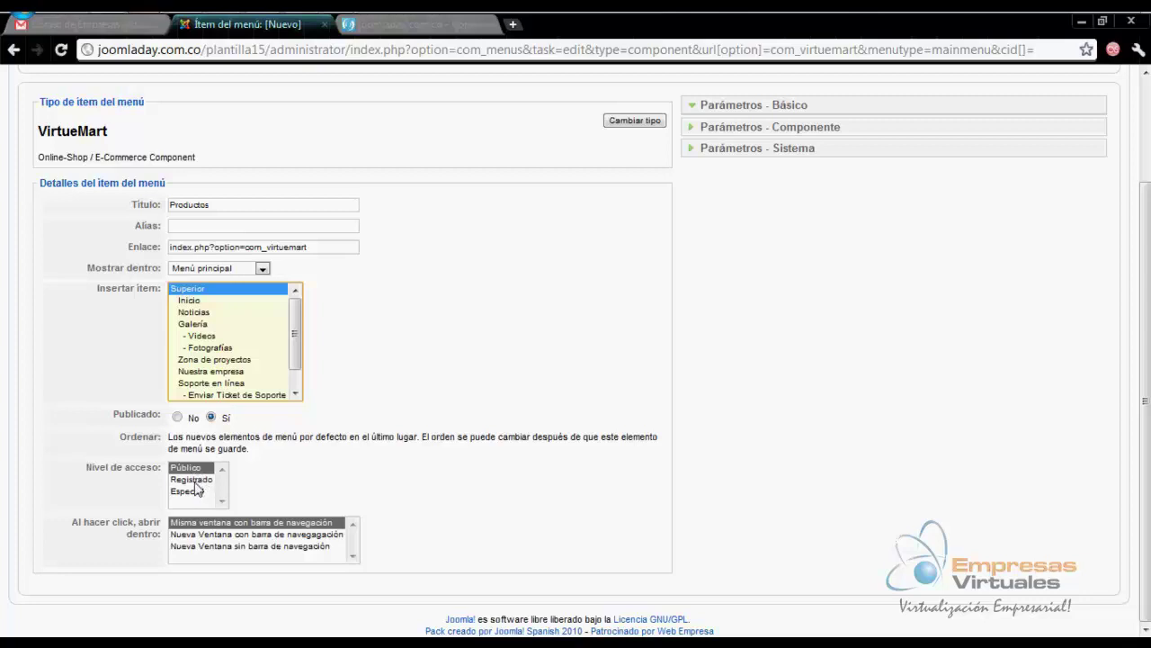
pyautogui.click(197, 481)
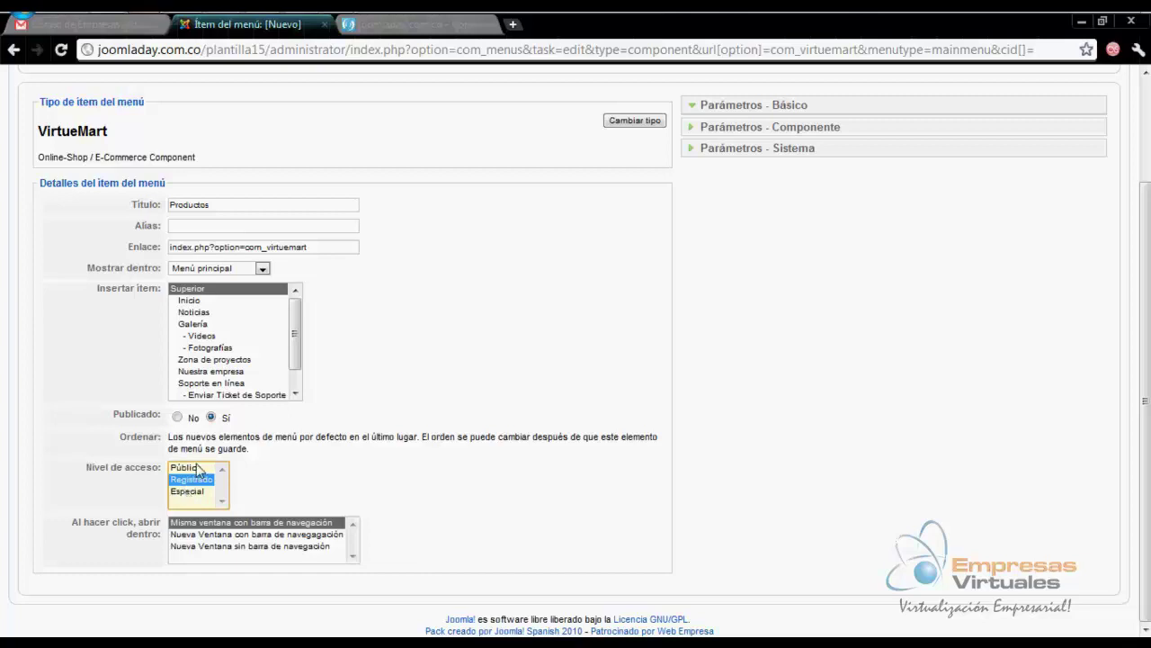
pyautogui.click(202, 467)
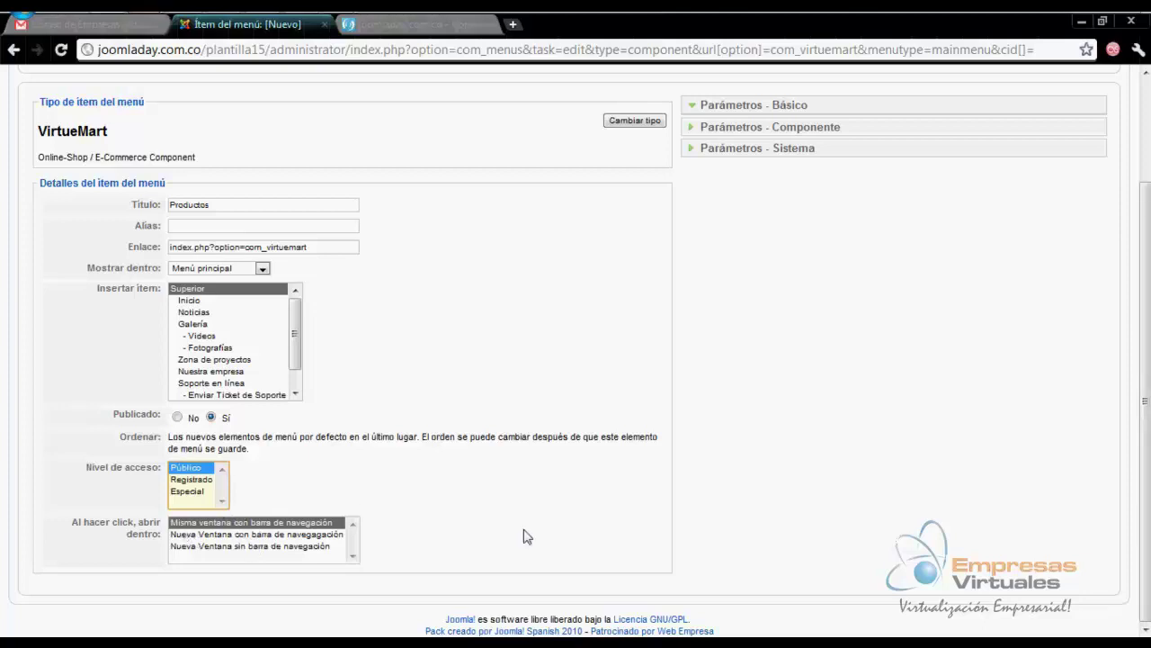
# Save the Productos menu item and preview the public site to check its top menu
pyautogui.scroll(3, 1145, 495)
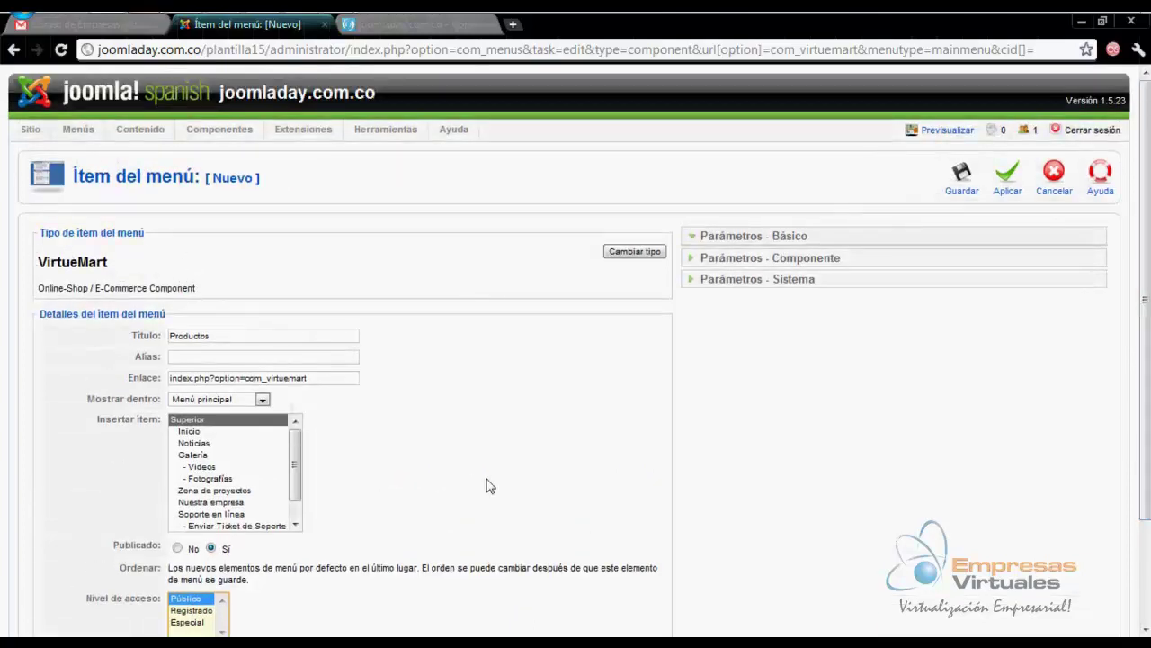
pyautogui.click(977, 194)
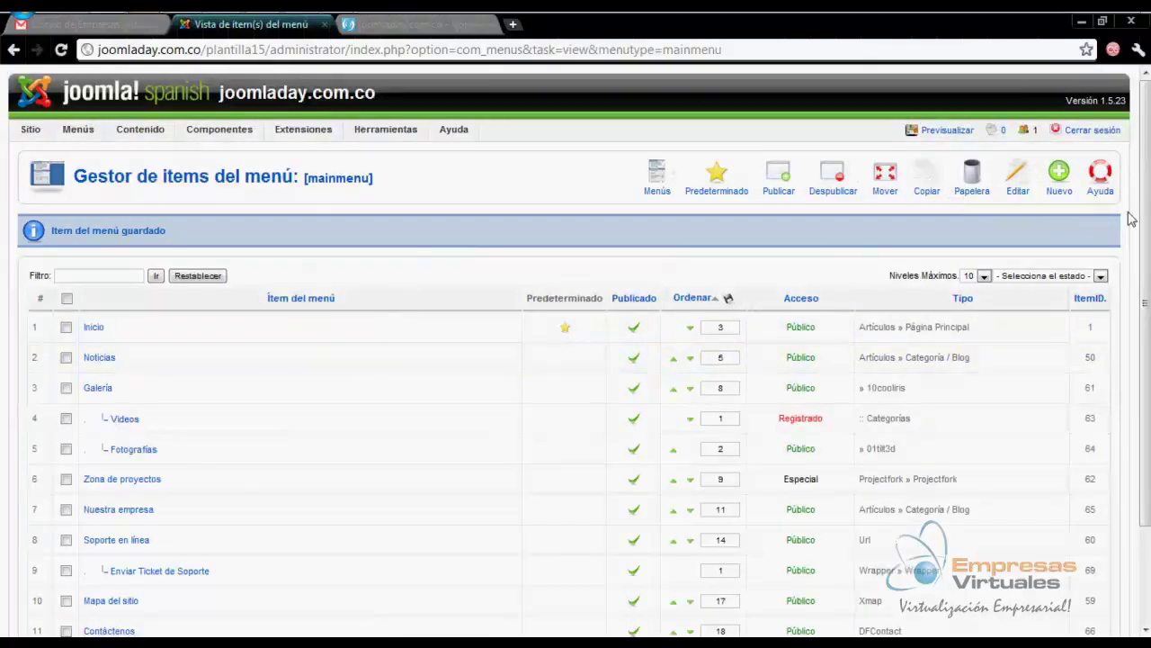
pyautogui.scroll(-2, 1141, 224)
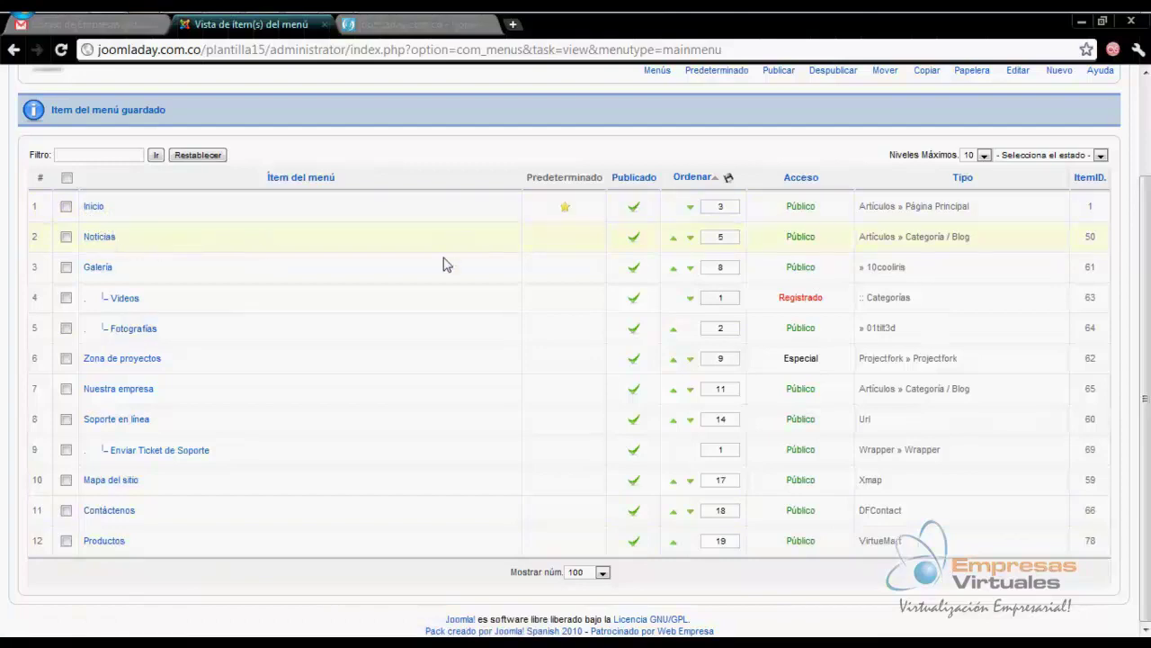
pyautogui.scroll(3, 728, 178)
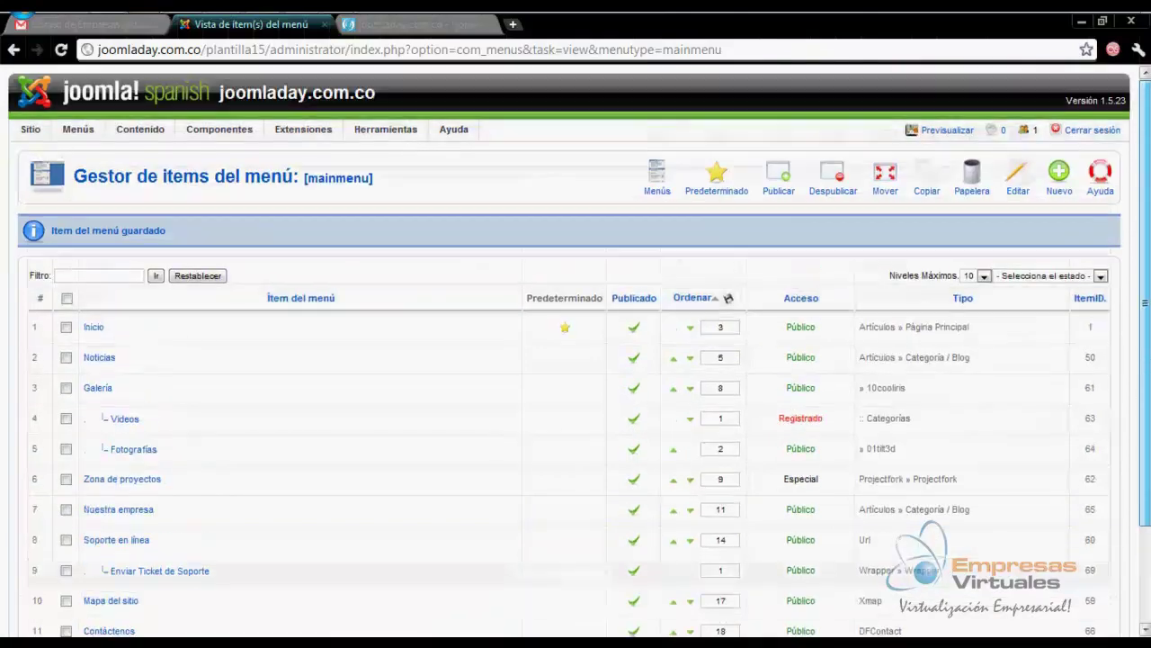
pyautogui.click(917, 135)
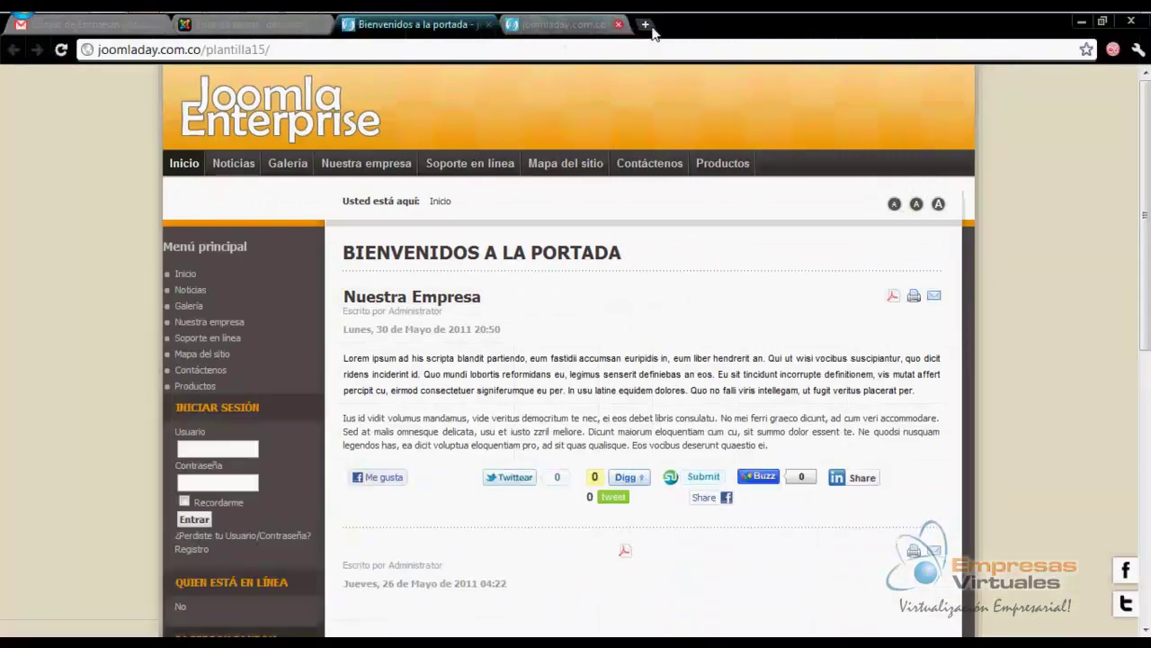
pyautogui.click(653, 24)
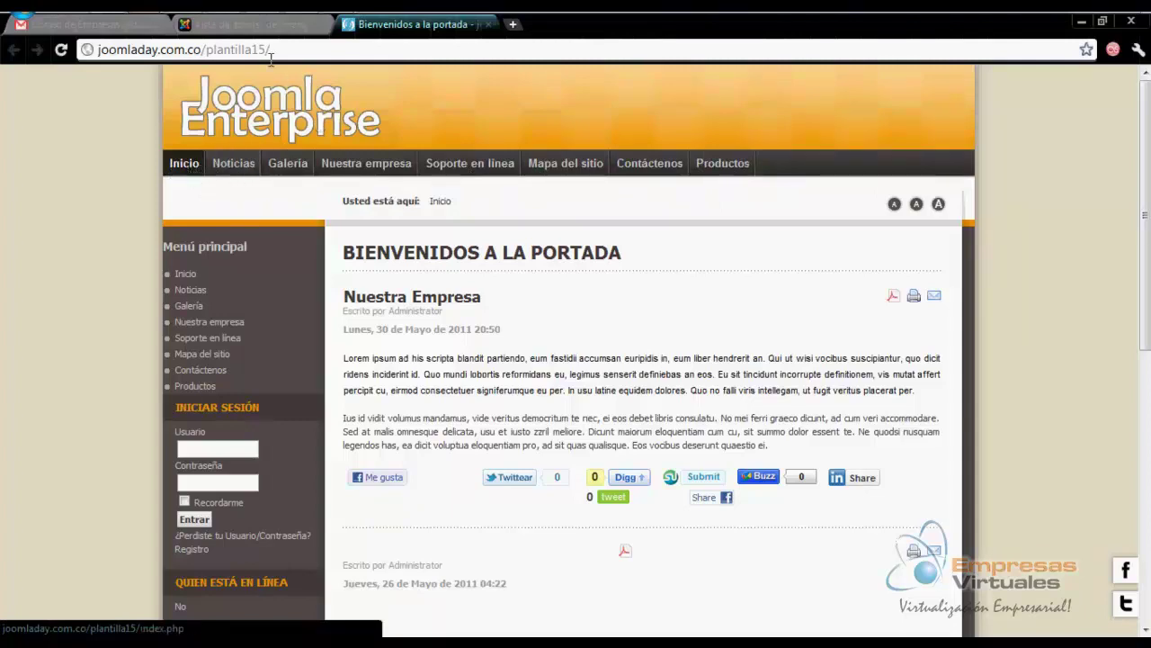
# Return to the administrator's main menu item list and open the Productos item for editing
pyautogui.click(288, 27)
pyautogui.scroll(-3, 422, 253)
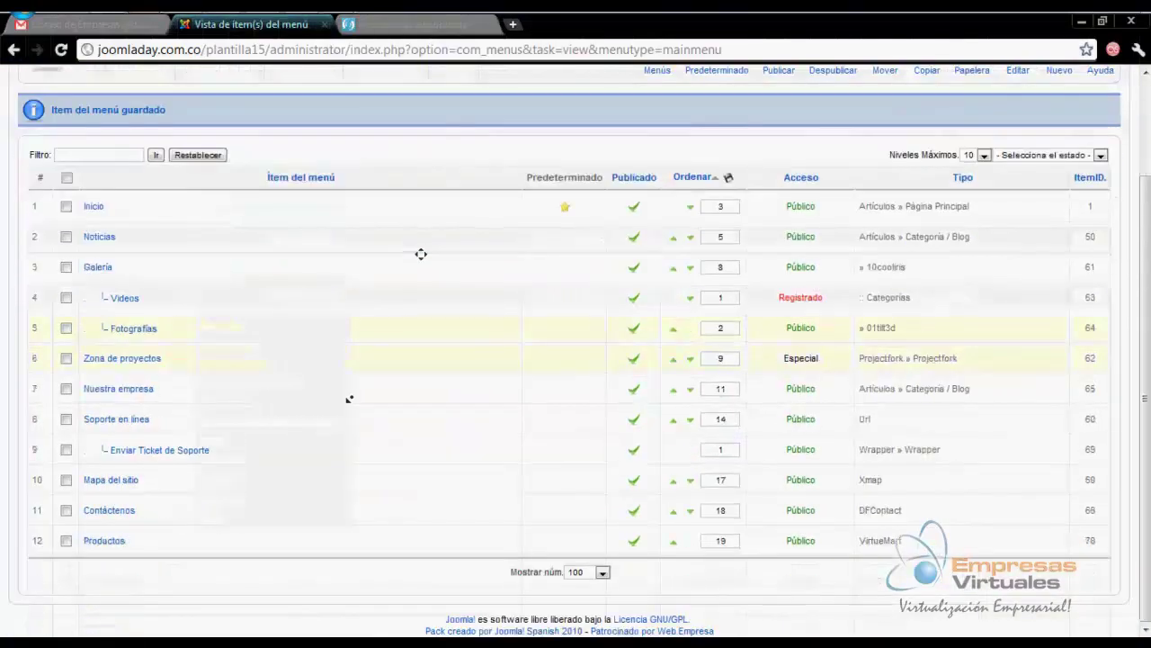
pyautogui.click(111, 544)
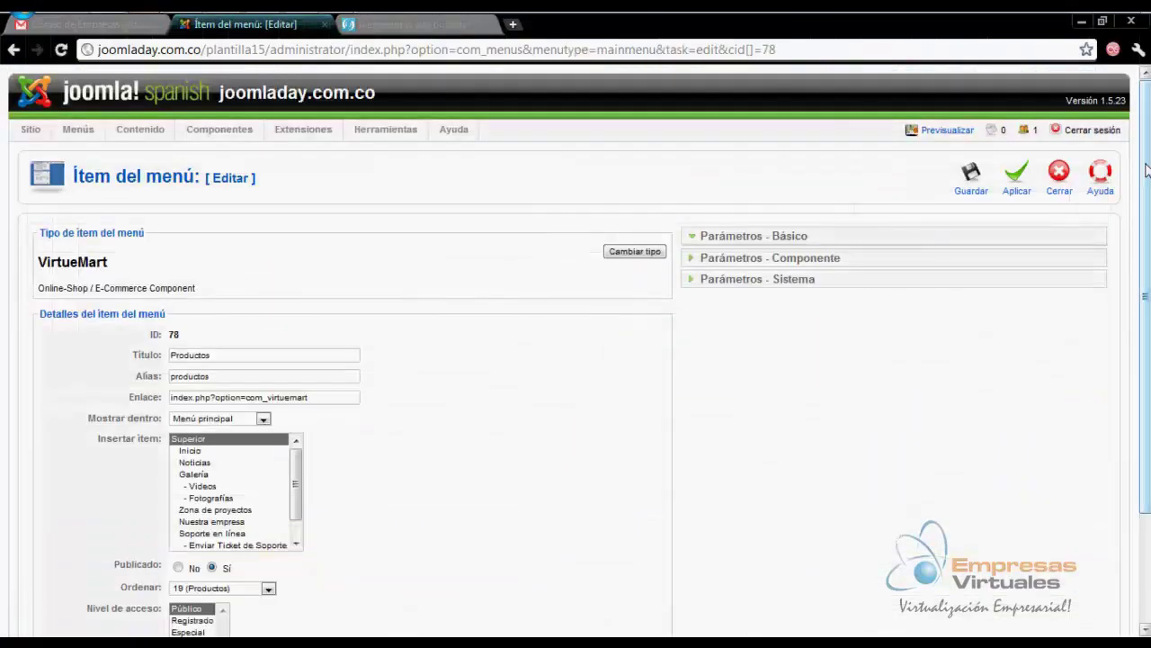
# Set the Productos item's order to 8 (Galería) and apply the change
pyautogui.scroll(-2, 1140, 350)
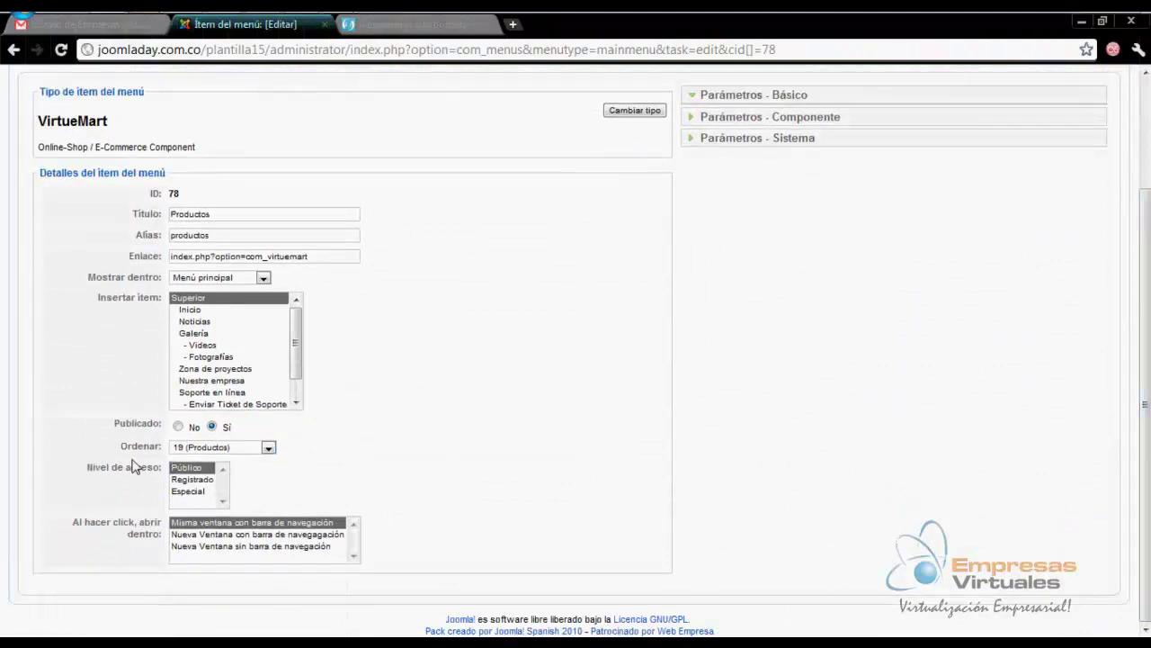
pyautogui.doubleClick(129, 447)
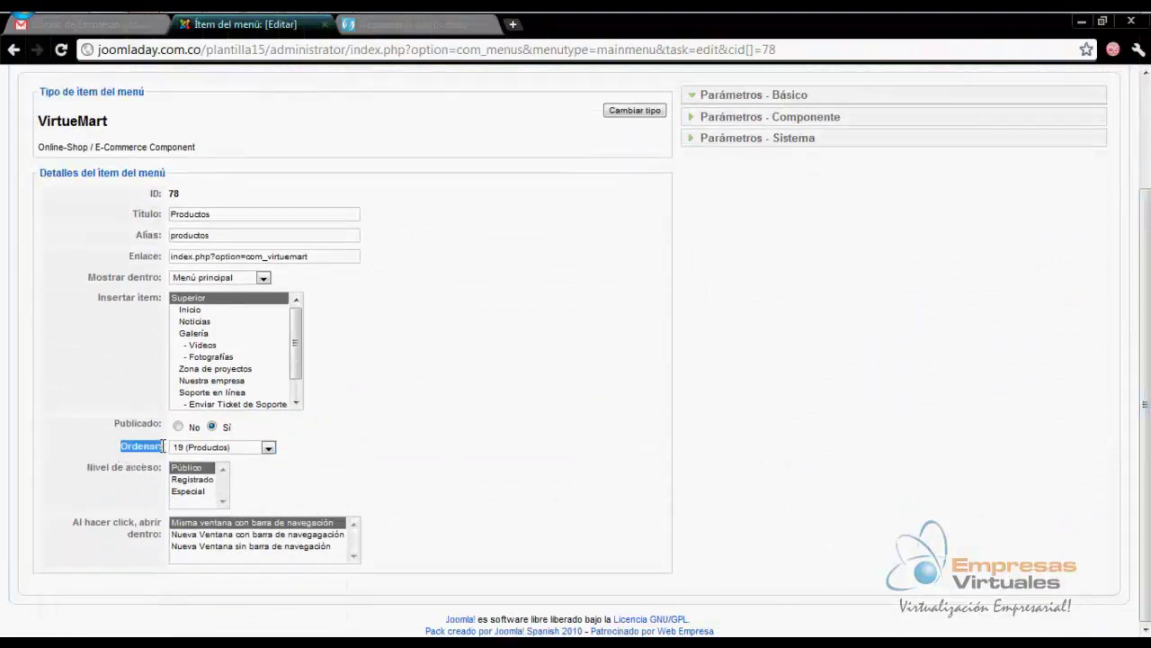
pyautogui.click(267, 448)
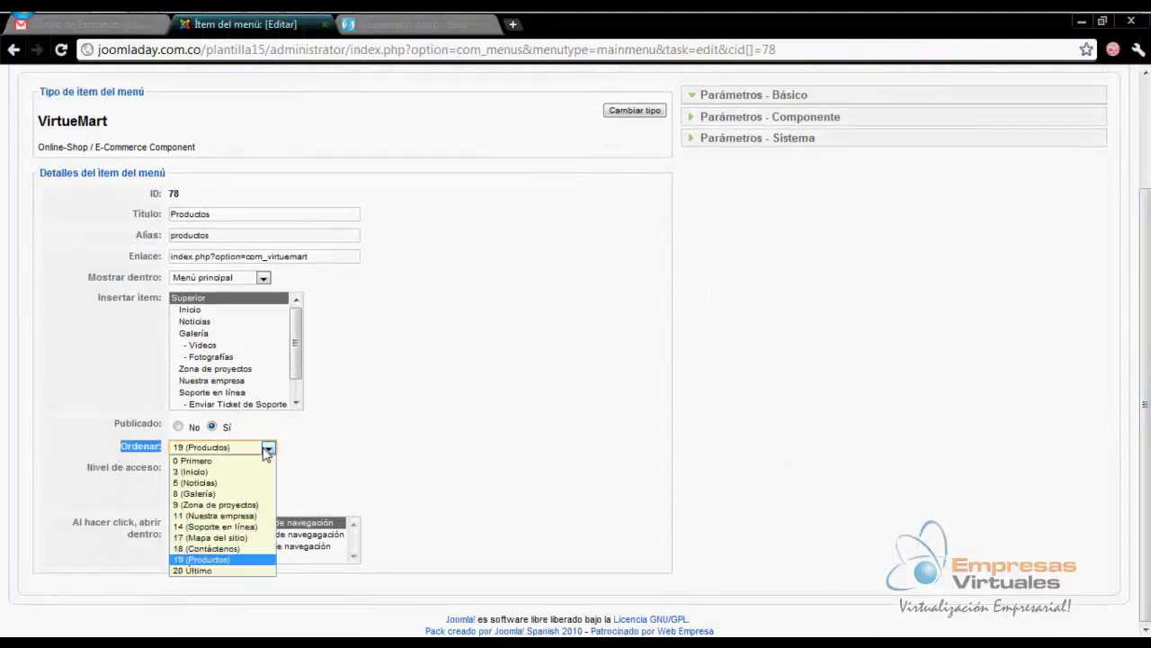
pyautogui.click(244, 493)
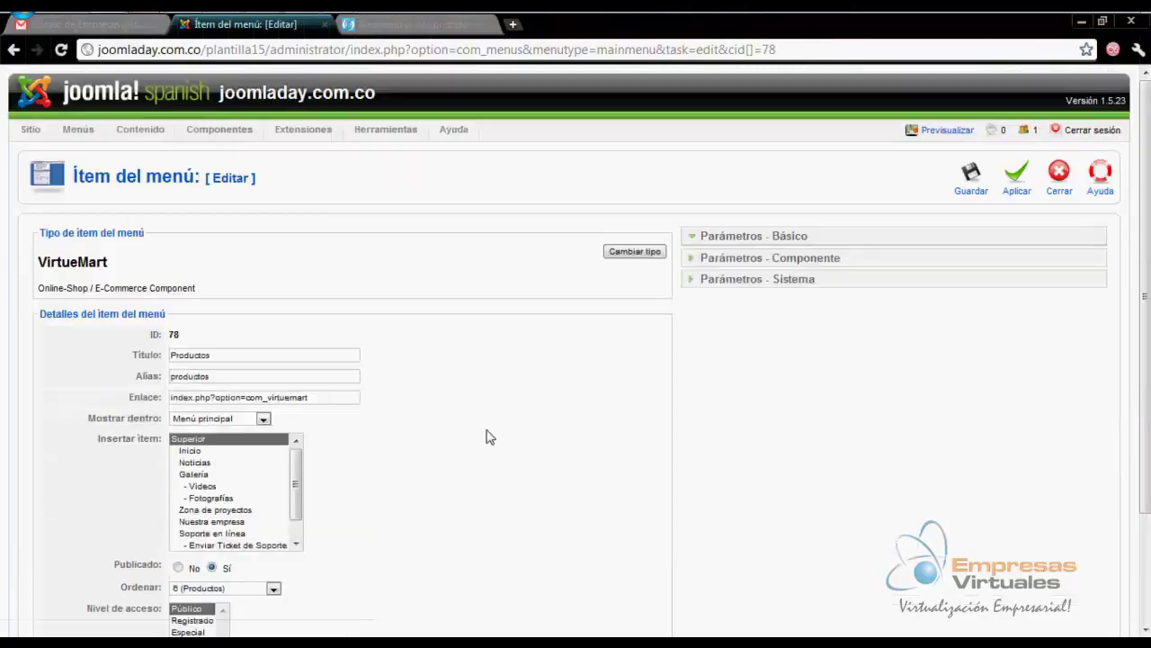
# Set the Productos item's order to 3 (Inicio) and save the menu item
pyautogui.scroll(-3, 465, 422)
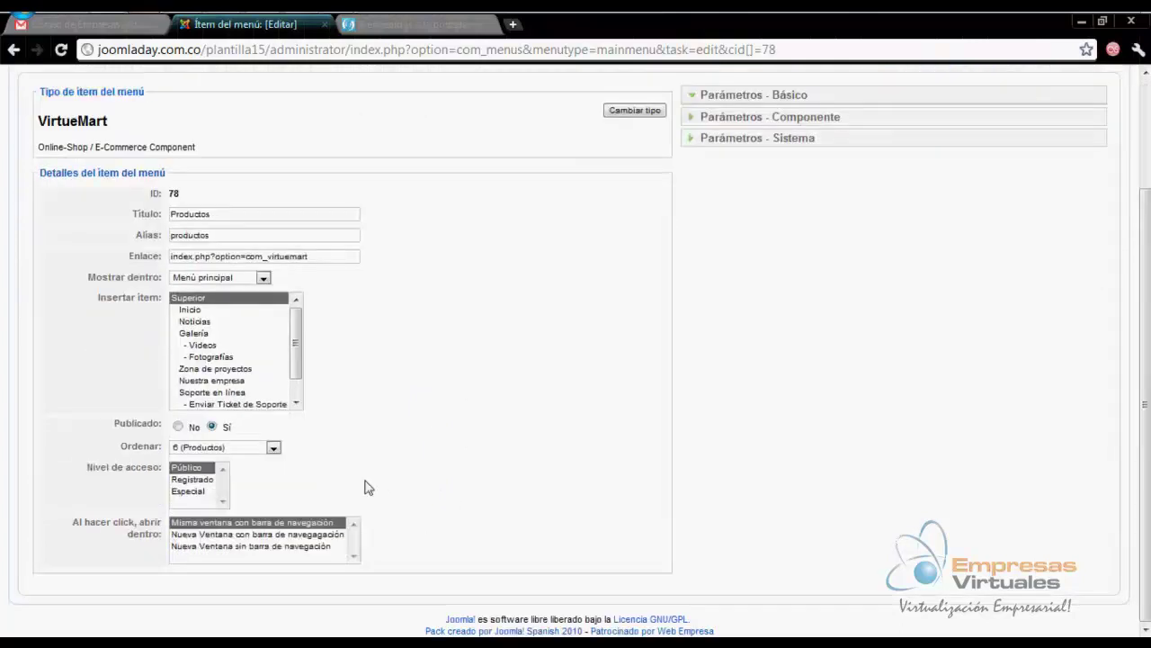
pyautogui.click(275, 448)
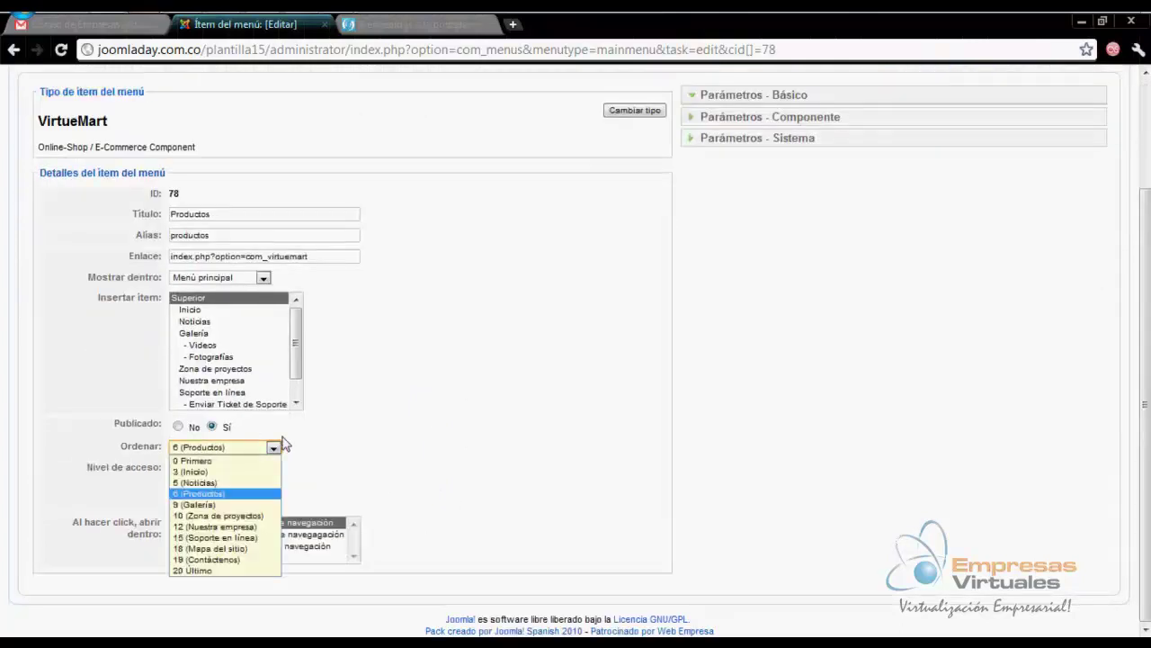
pyautogui.click(243, 473)
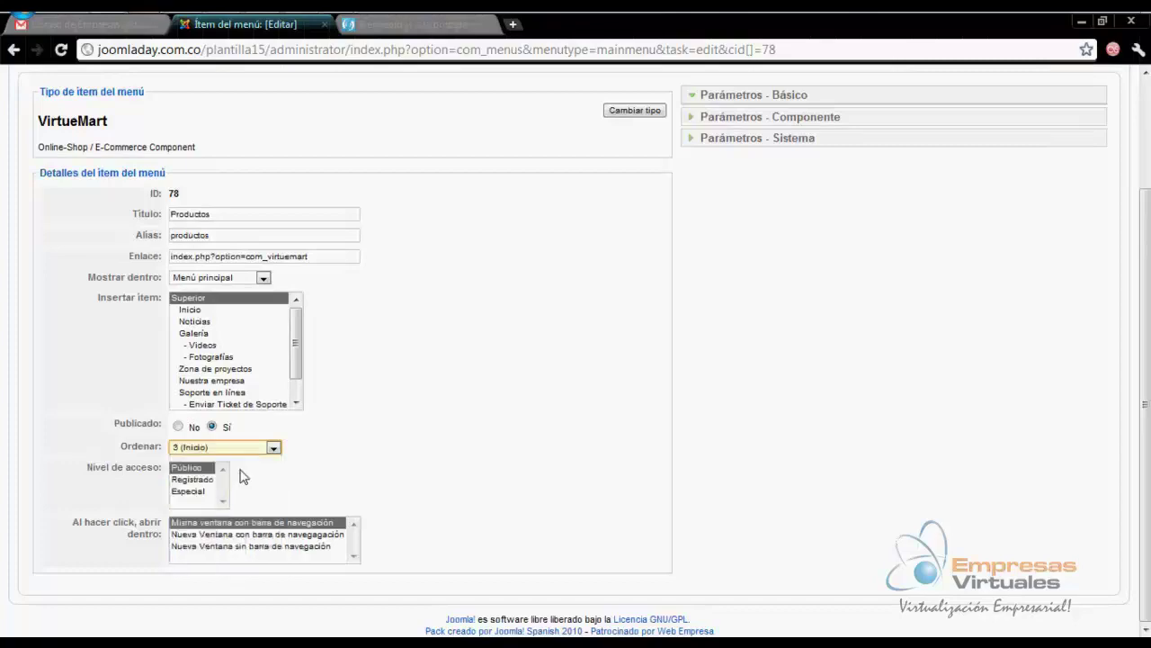
pyautogui.scroll(3, 1076, 435)
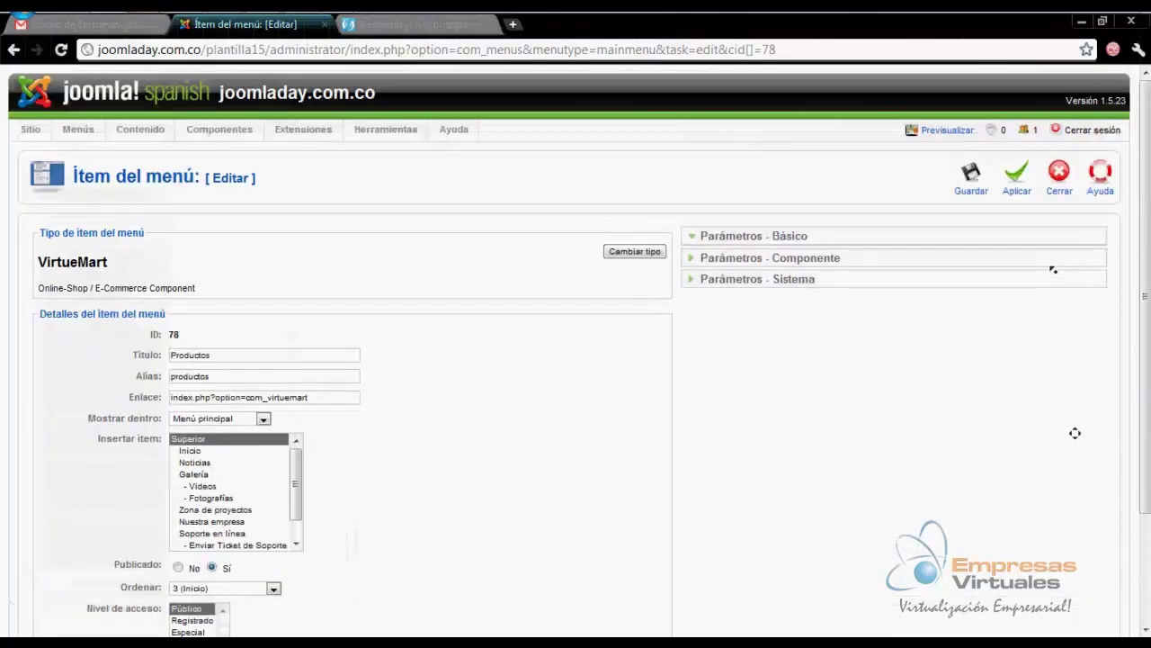
pyautogui.click(973, 192)
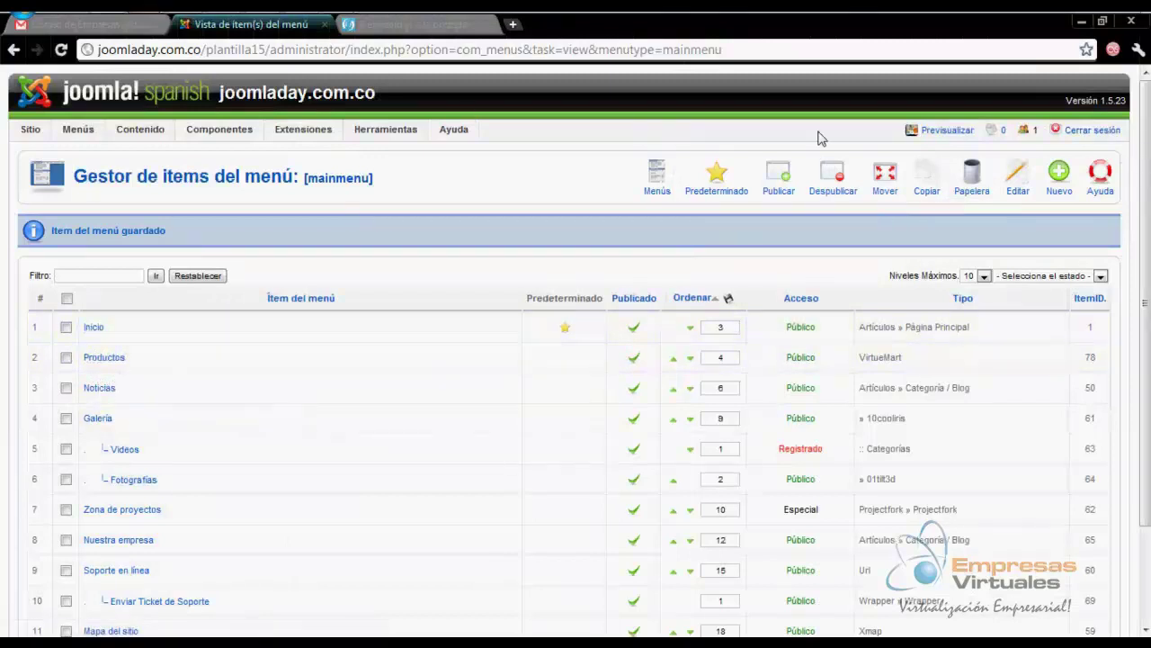
# Close the old public site preview and open a new one to check the menu order
pyautogui.click(430, 25)
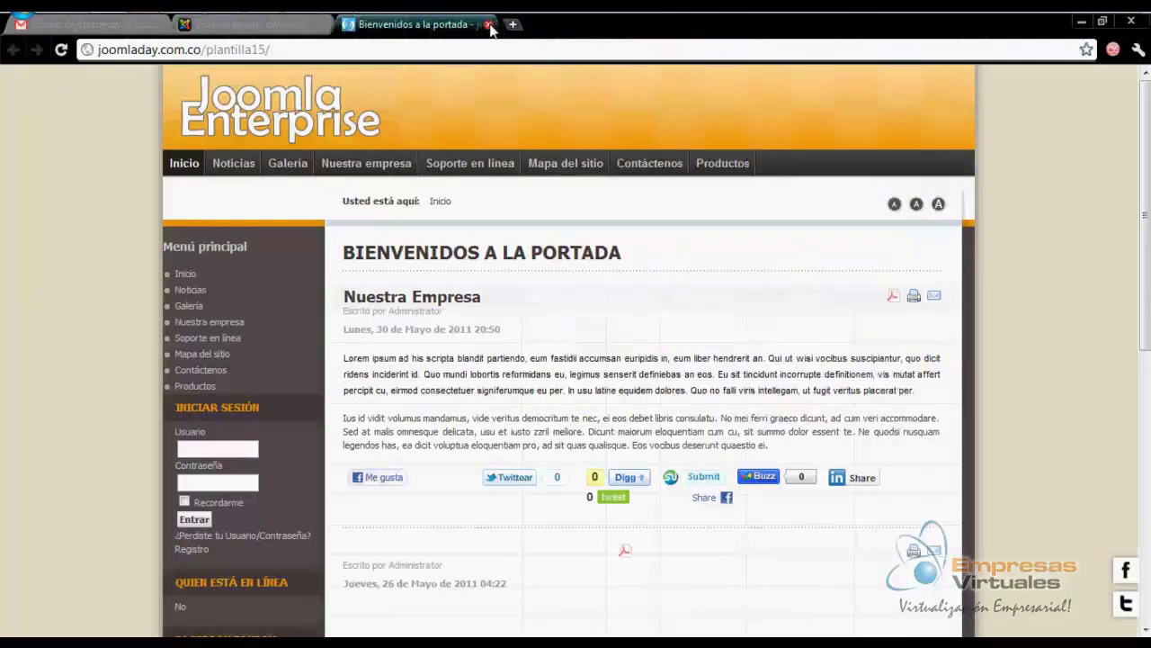
pyautogui.click(487, 24)
pyautogui.click(947, 131)
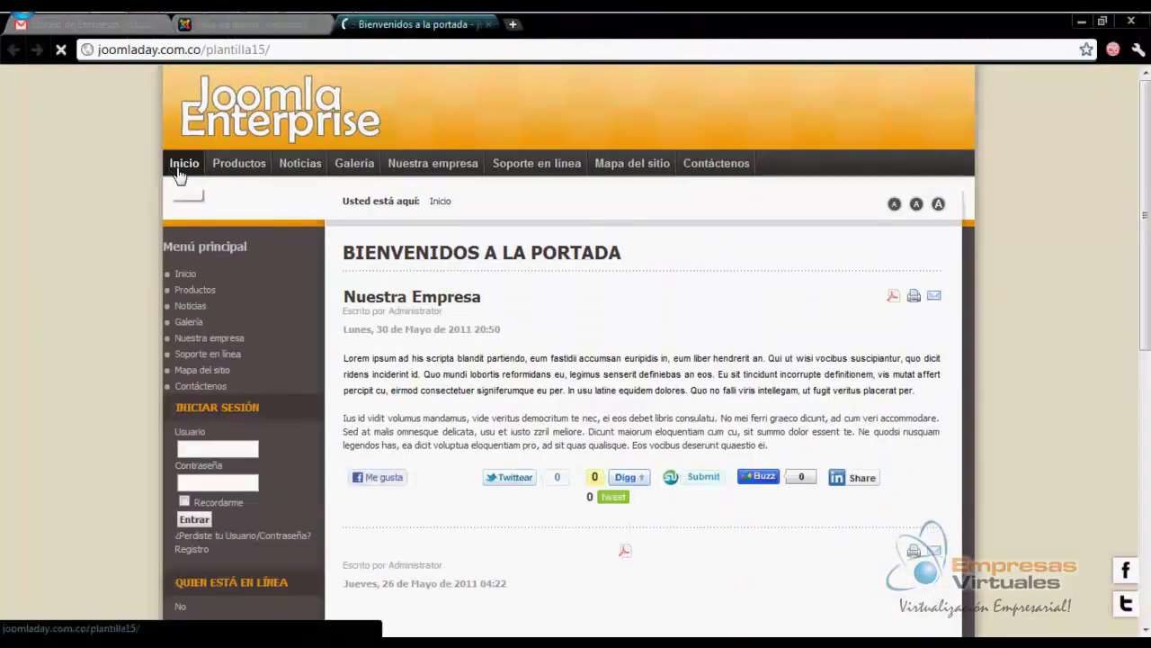
# Open the Productos page from the site's top menu and look through the shop's categories and featured products
pyautogui.moveTo(526, 176)
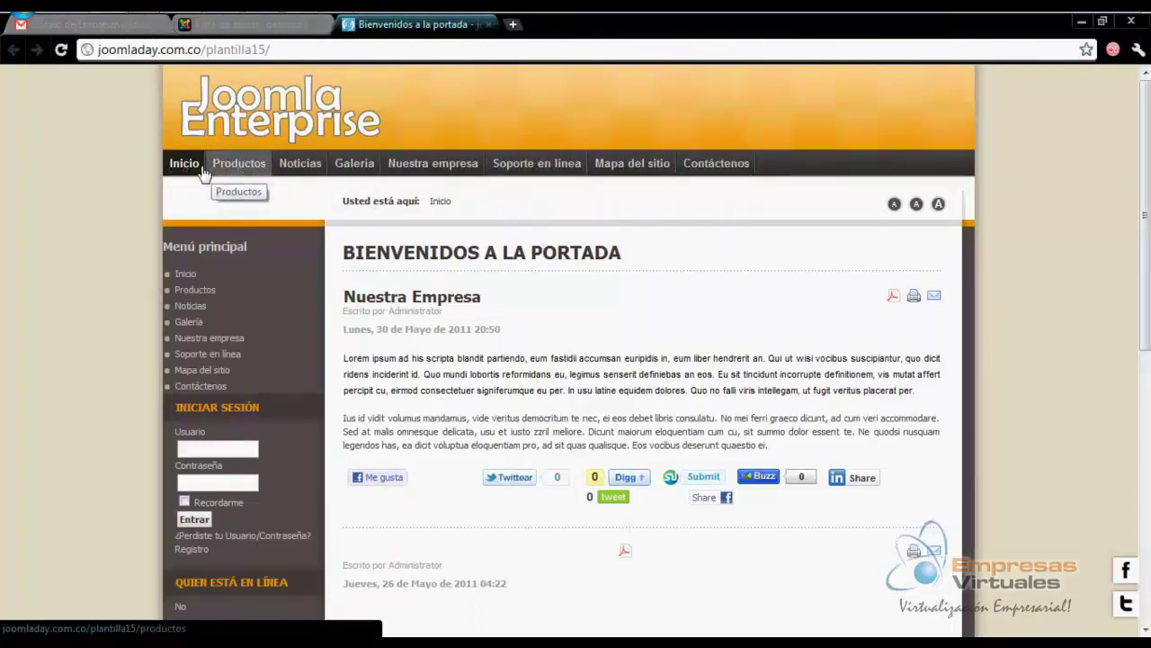
pyautogui.click(249, 167)
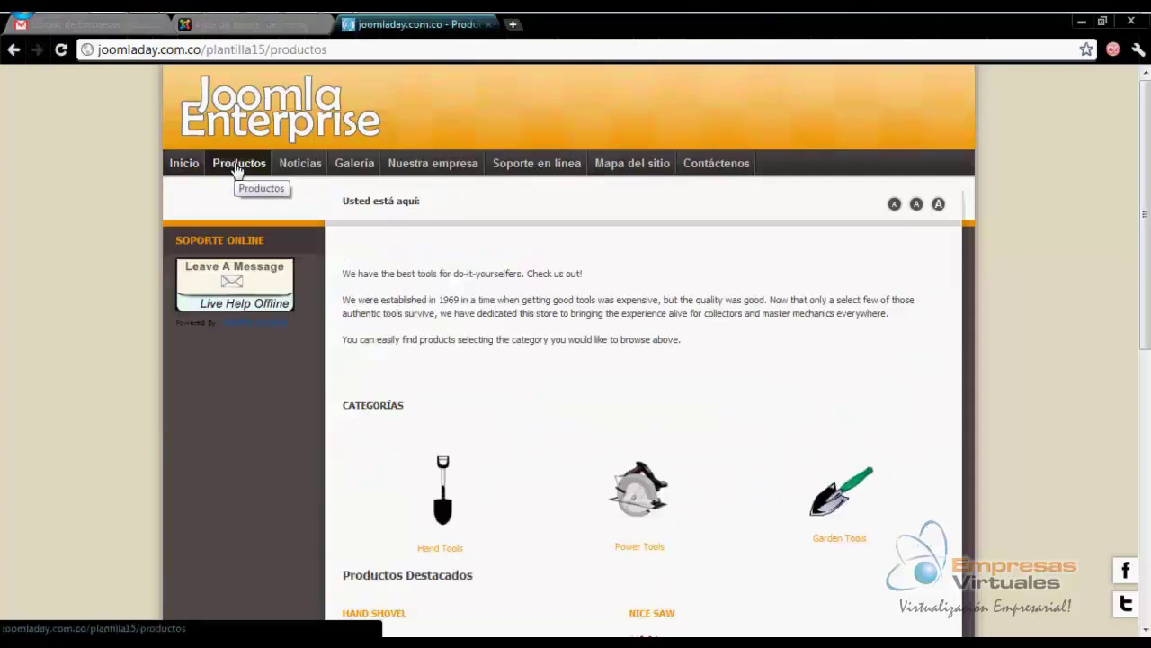
pyautogui.moveTo(1144, 184); pyautogui.dragTo(1144, 211)
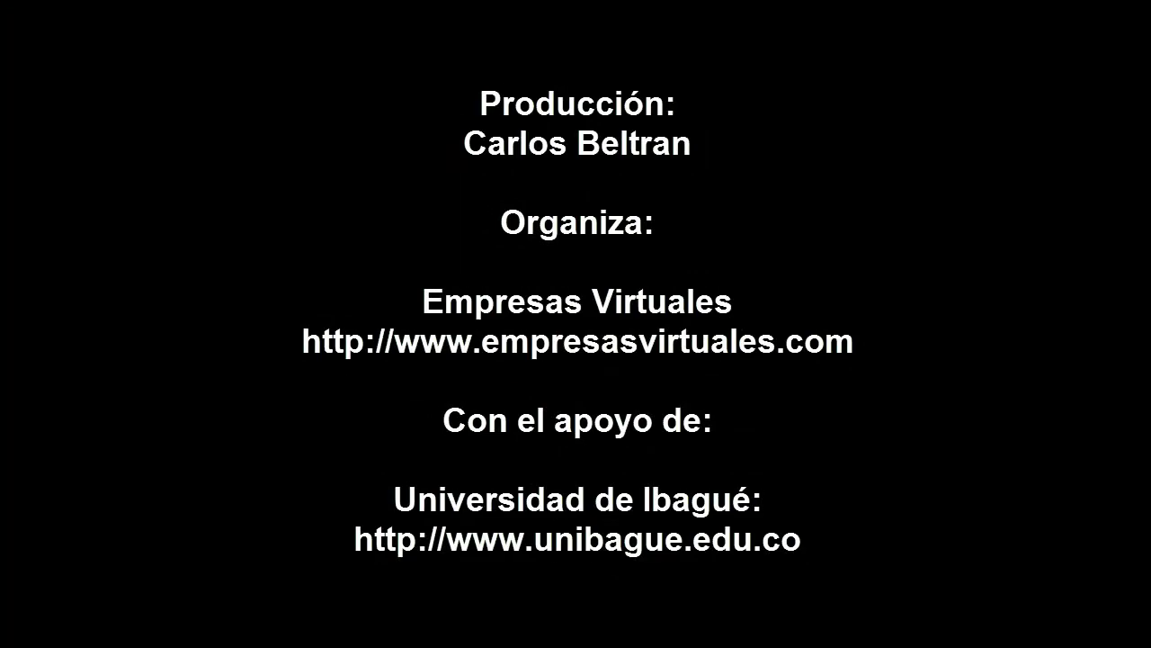